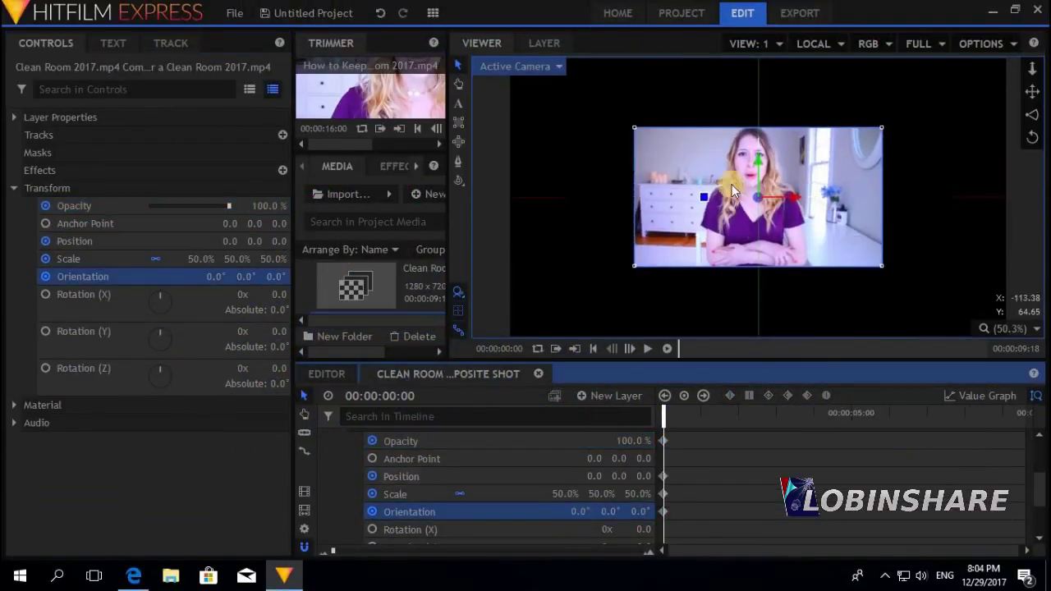
Set the copy's scale to 100 and move it to the top-right of the frame.
left_click(554, 494)
type("100")
key("Return")
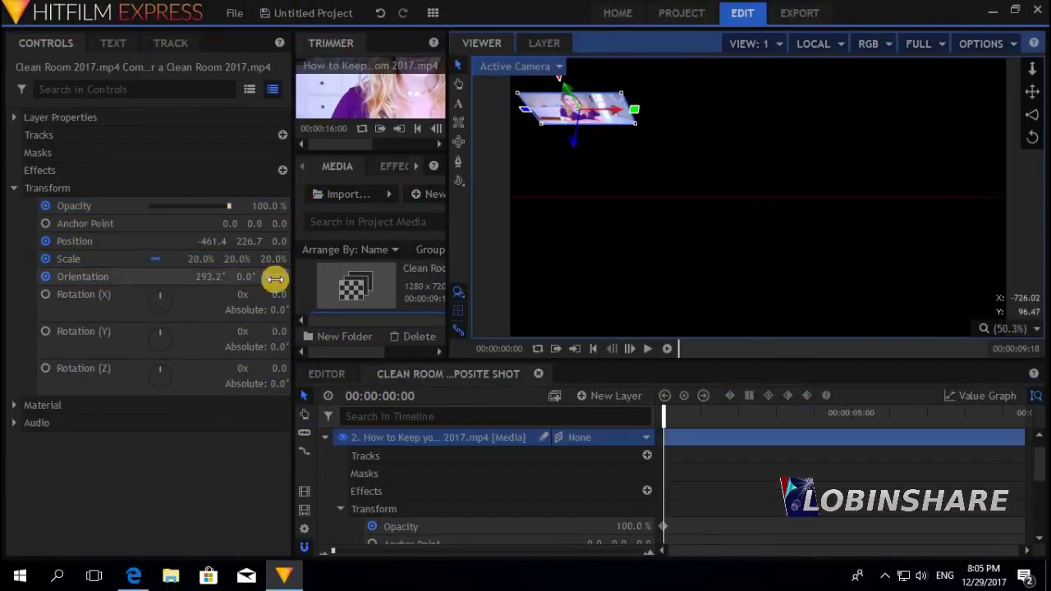
scroll(622, 427, "down", 2)
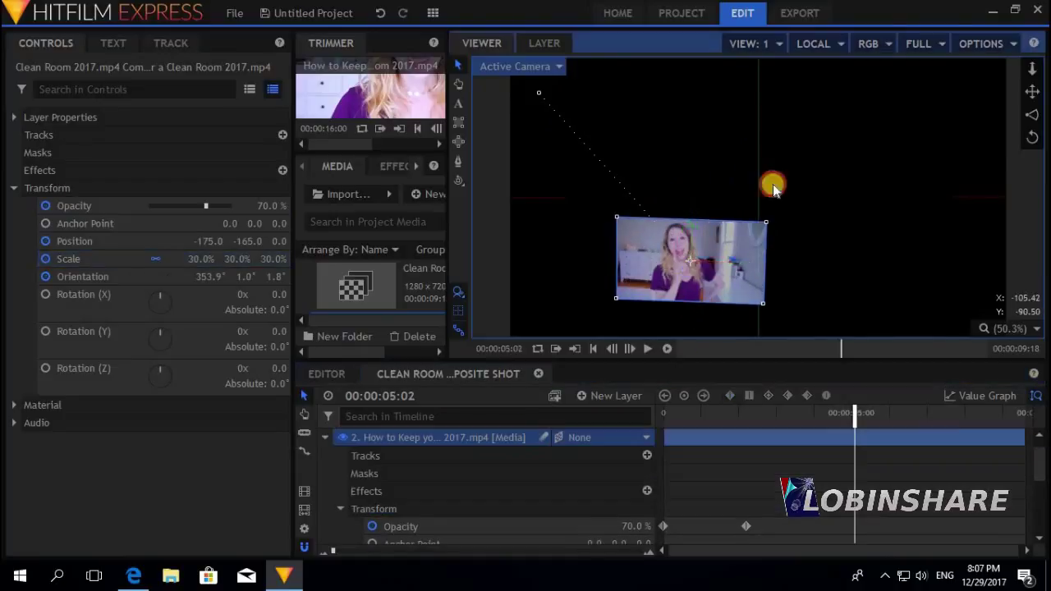
left_click_drag(772, 183, 956, 80)
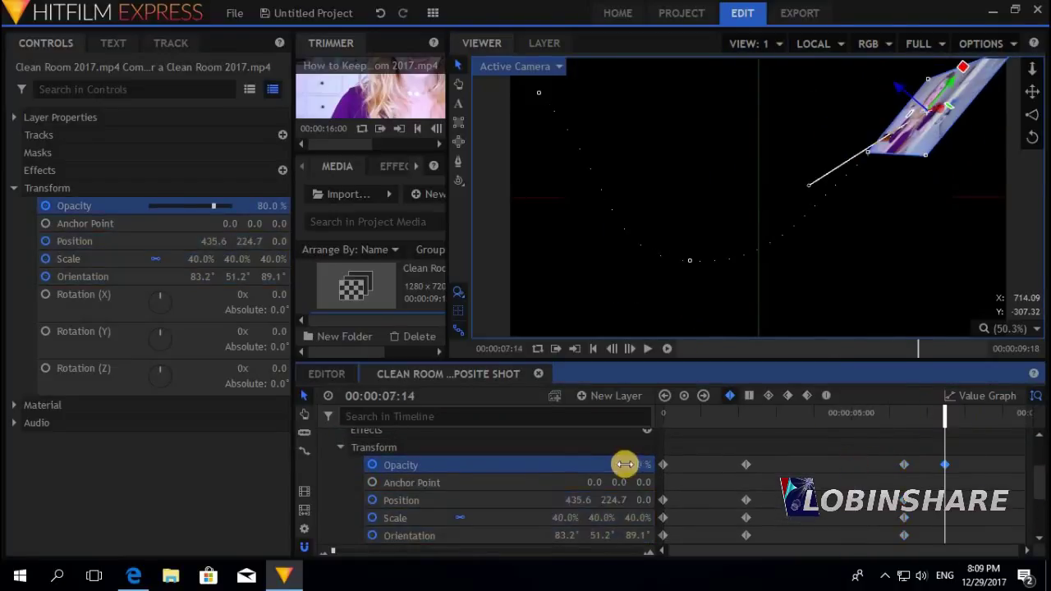
left_click(563, 535)
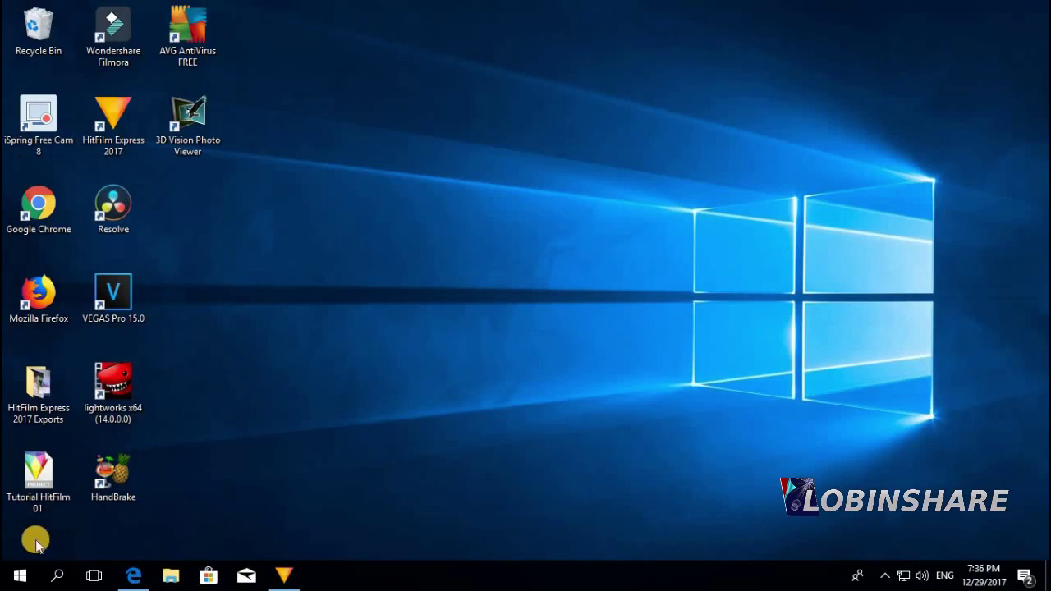
Launch HitFilm Express and import the 'How to Keep your Room CLEAN!' video from the Videos folder.
left_click(284, 575)
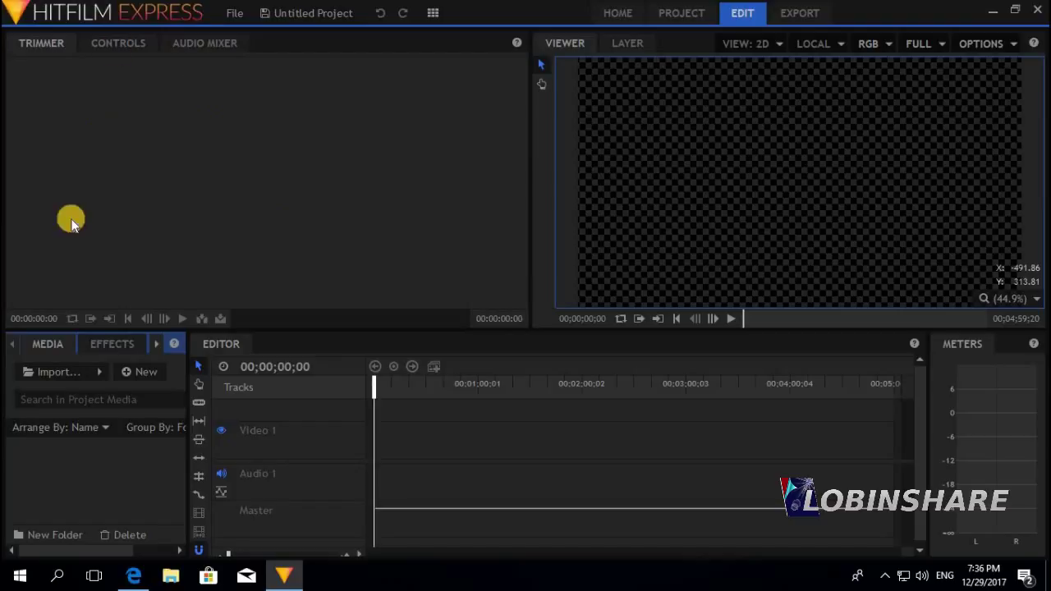
left_click(63, 379)
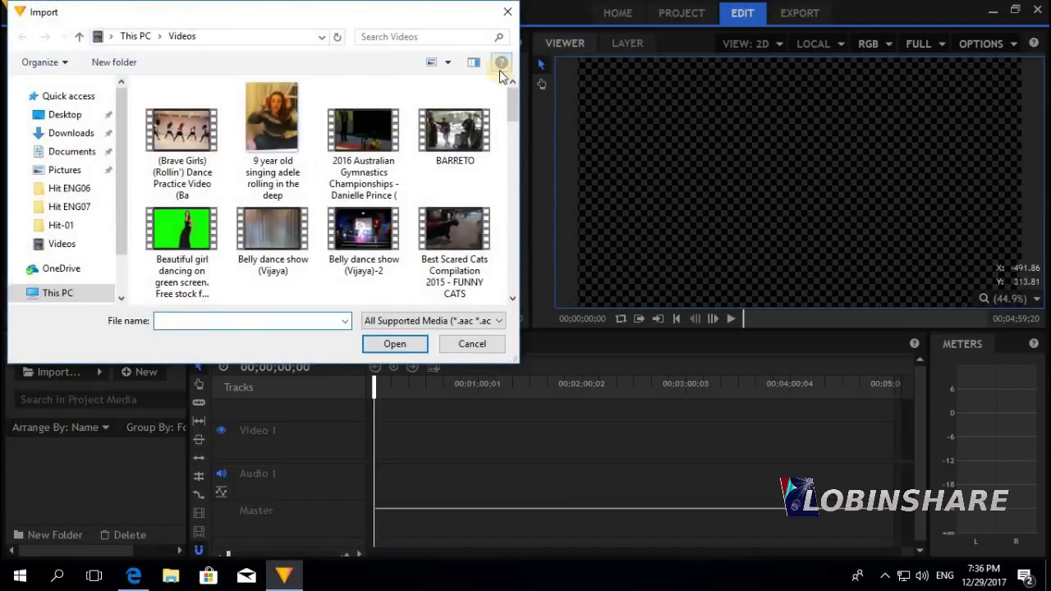
scroll(328, 188, "down", 5)
left_click(273, 238)
left_click(392, 344)
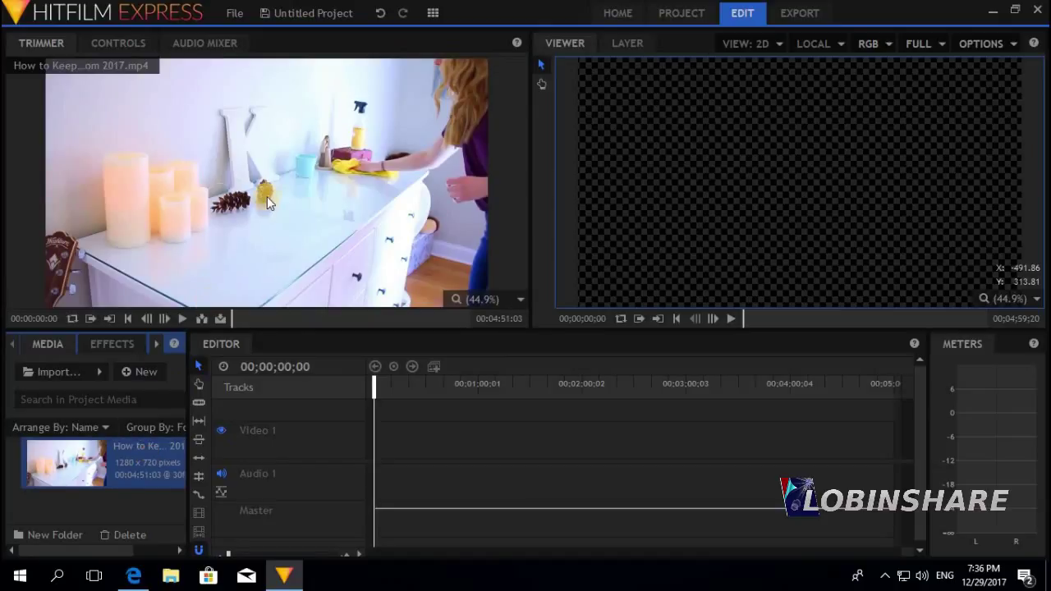
Mark in at 6:12 and out at 16:00, and add that section to the timeline, keeping sequence settings.
left_click(235, 318)
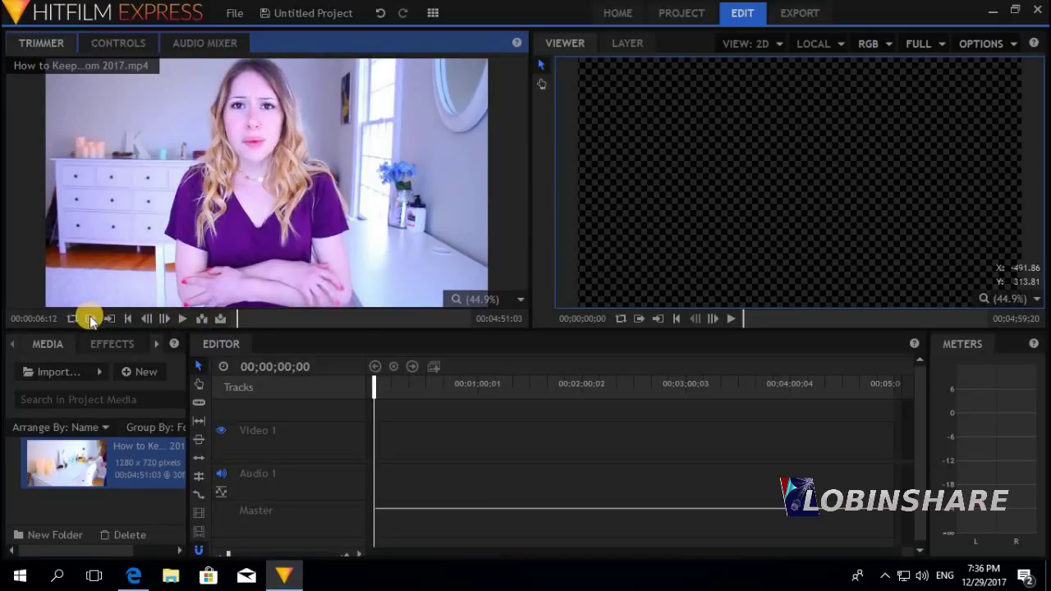
left_click(244, 318)
left_click(108, 318)
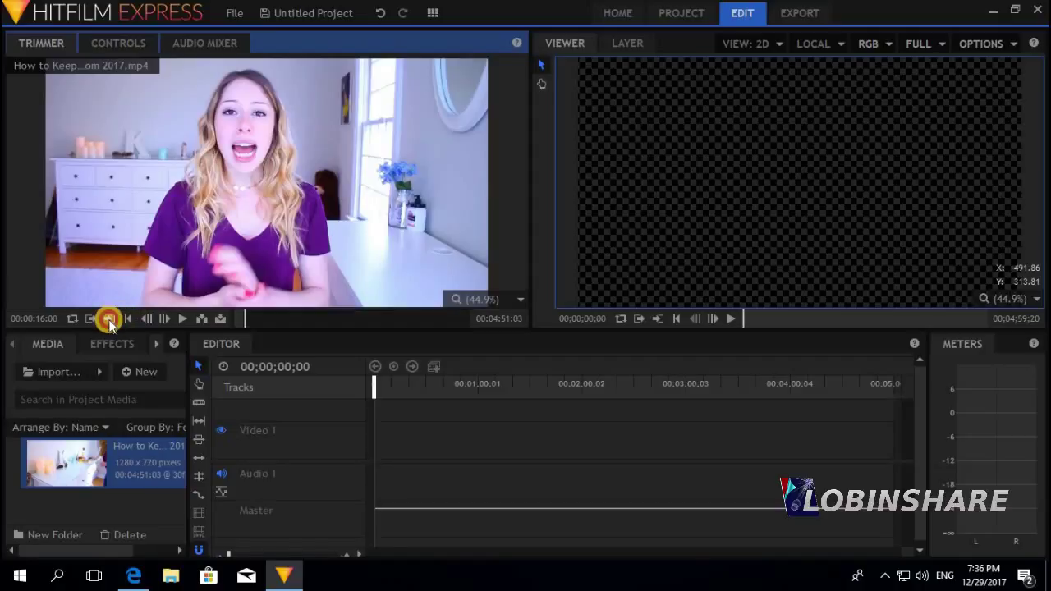
left_click_drag(182, 238, 361, 439)
left_click(664, 318)
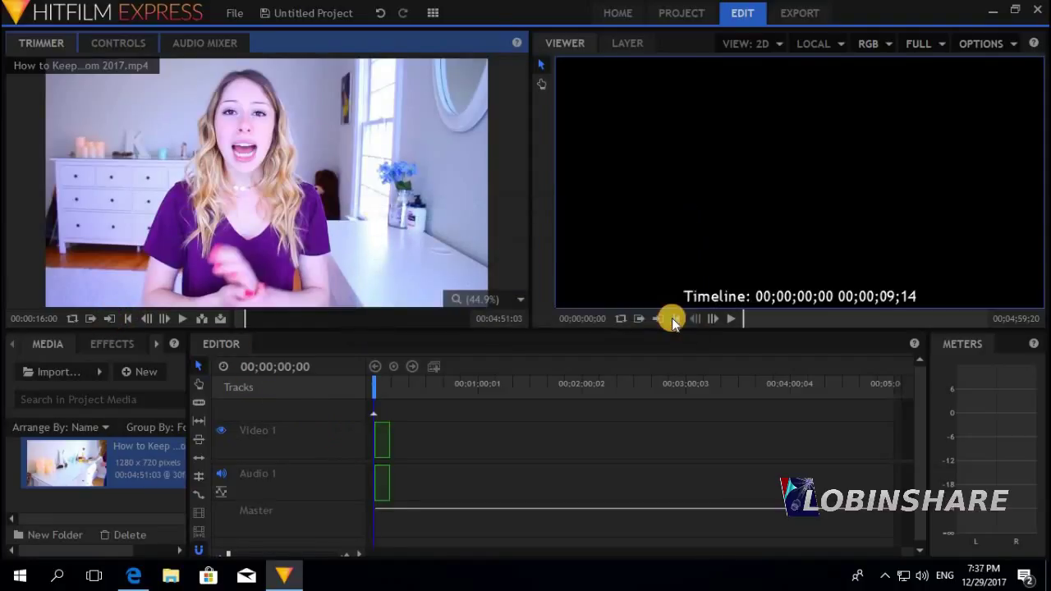
Zoom the timeline to the new clip and preview it, stopping playback at 4:12.
left_click_drag(227, 553, 244, 557)
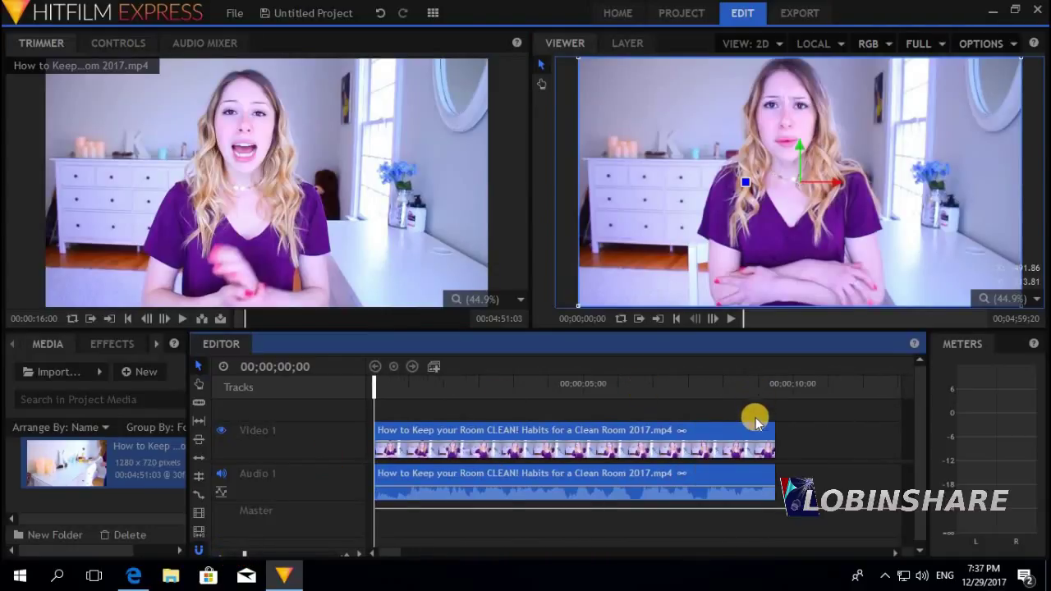
left_click(723, 318)
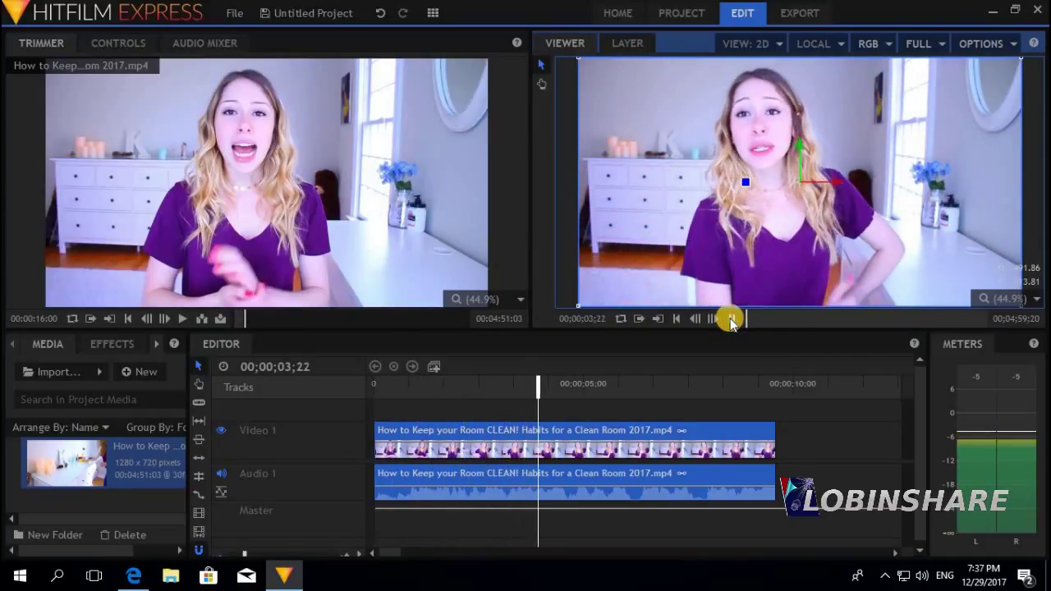
left_click(731, 318)
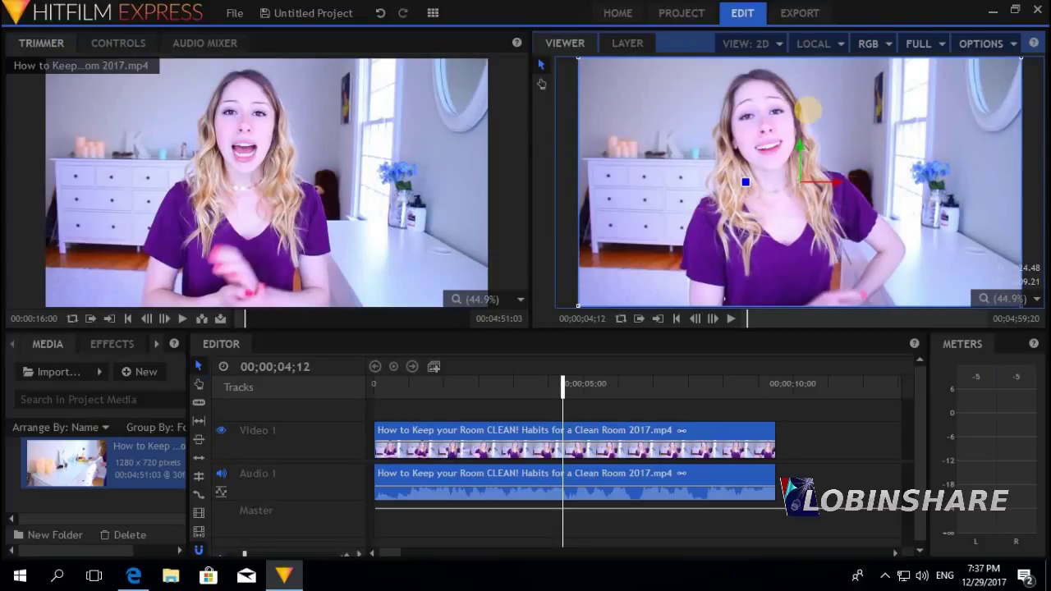
Make a composite shot from the timeline clip, named 'Clean Room 2017.mp4 Composite Shot'.
right_click(637, 430)
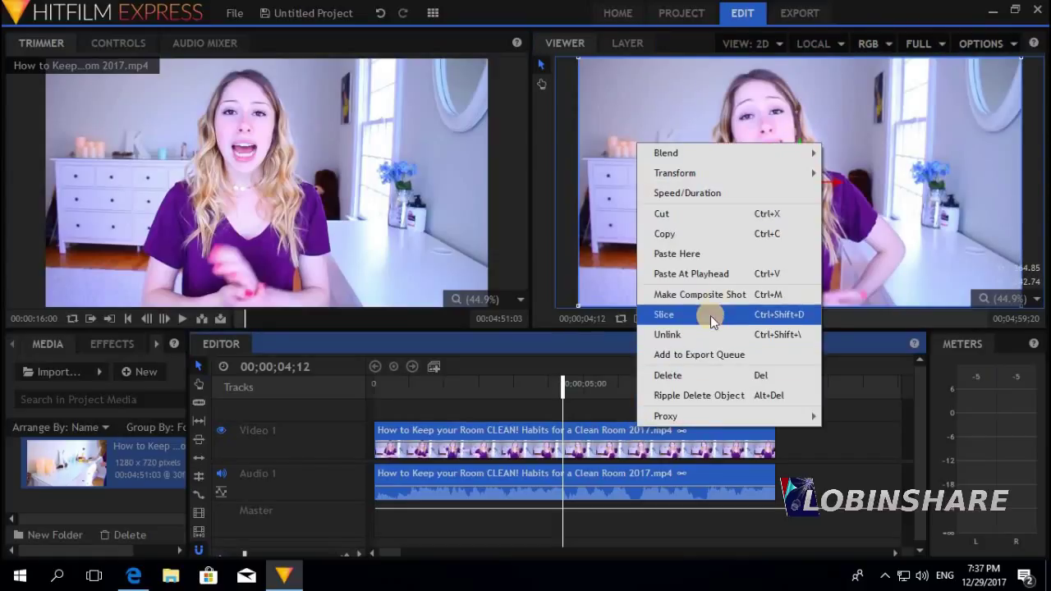
left_click(722, 294)
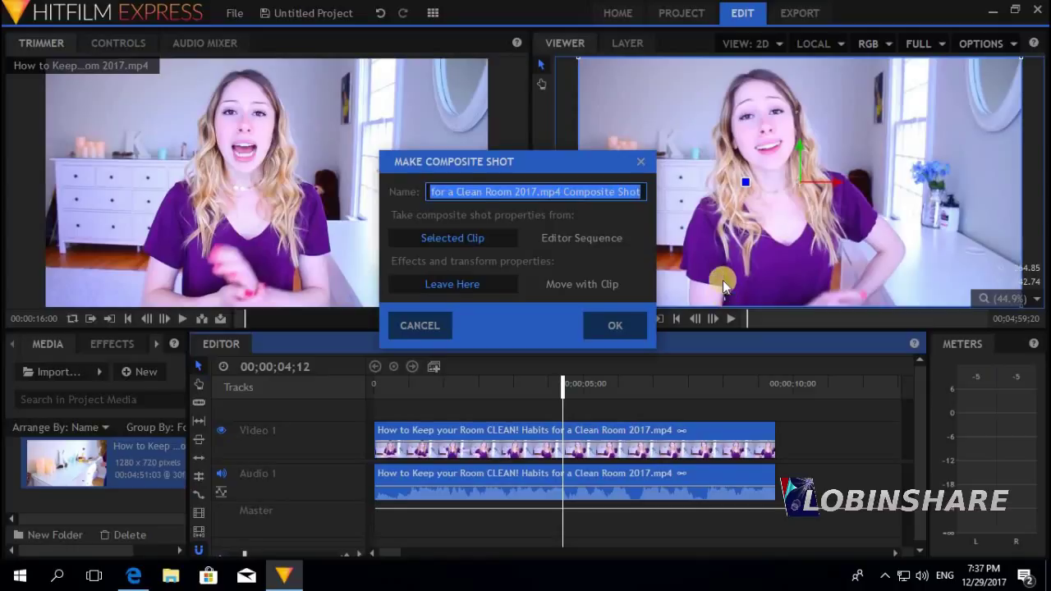
left_click_drag(458, 192, 310, 193)
key("BackSpace")
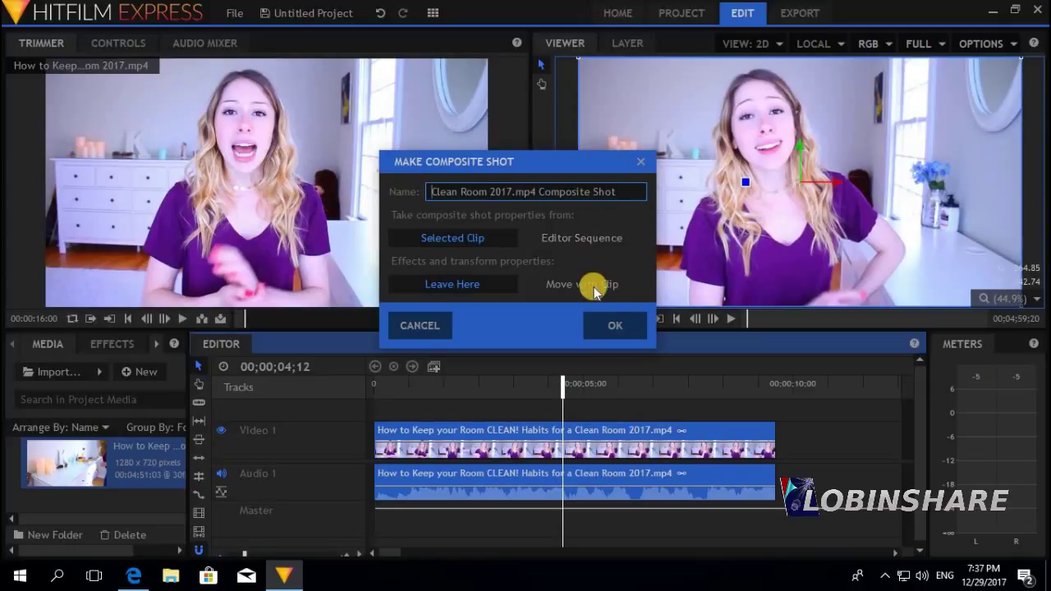
left_click(615, 332)
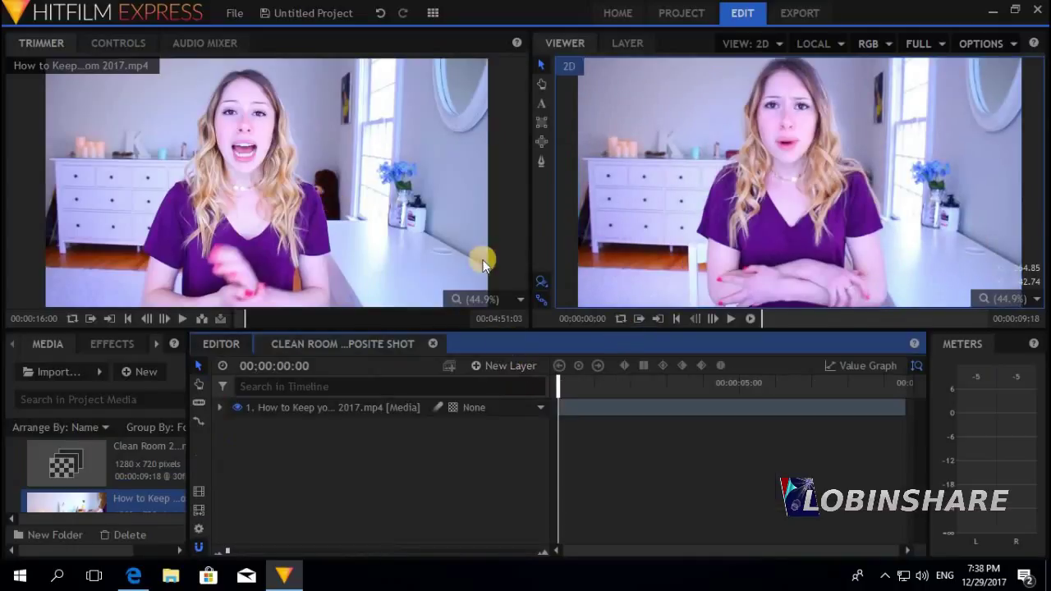
Switch to the Compositing workspace, play the composite shot, and select its clip layer.
left_click(432, 14)
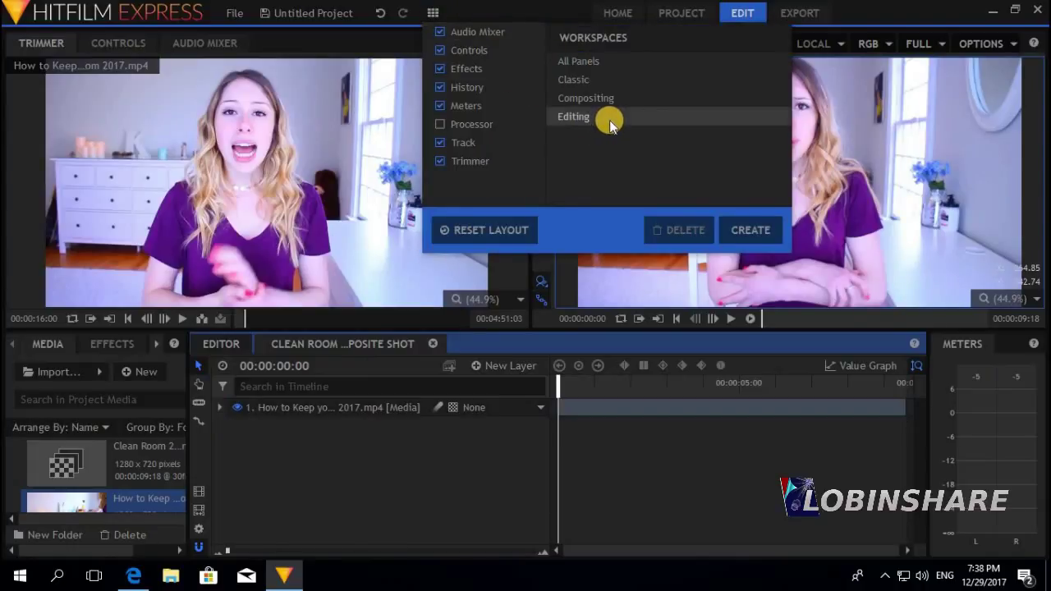
left_click(617, 98)
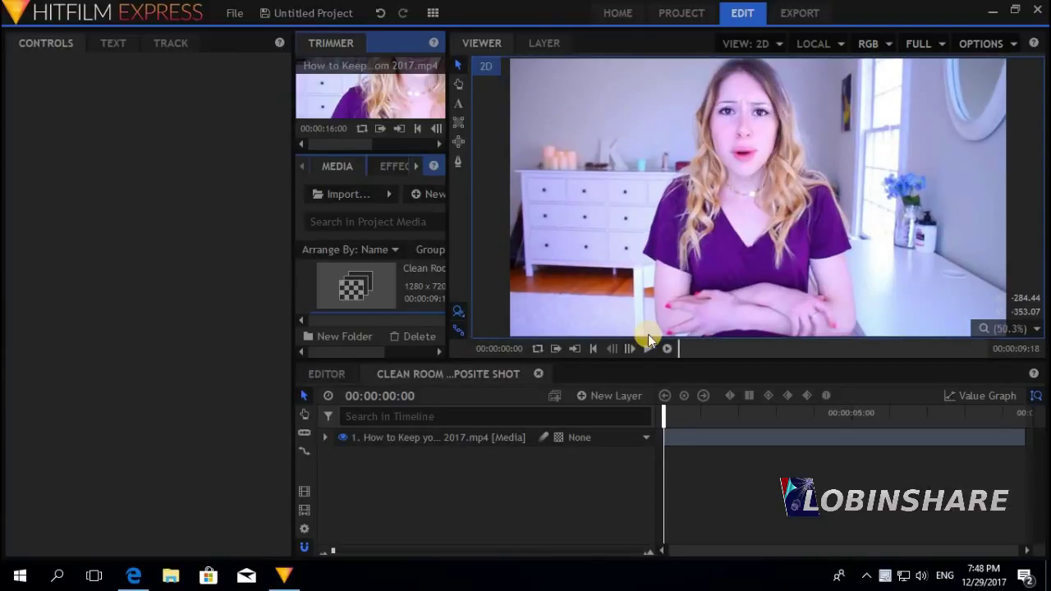
left_click(648, 348)
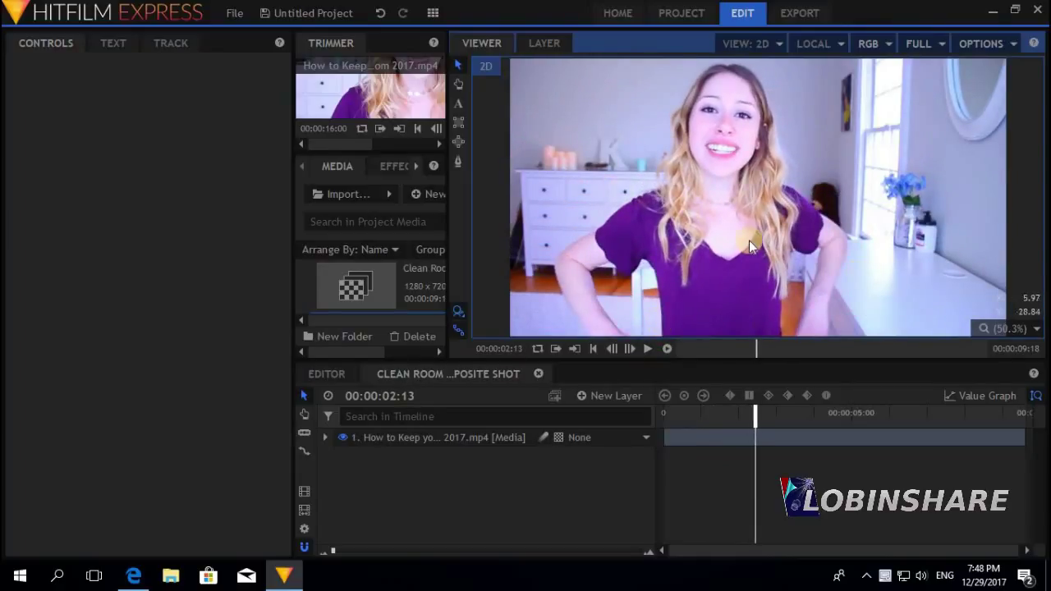
left_click(782, 182)
left_click(493, 440)
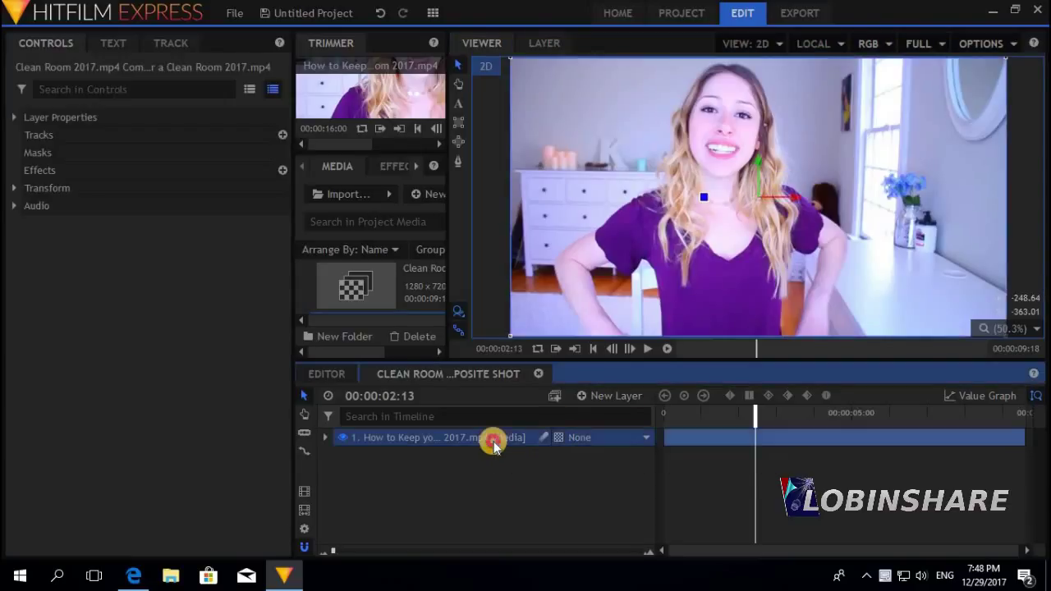
Duplicate the clip layer and select the new top layer 1.
right_click(493, 440)
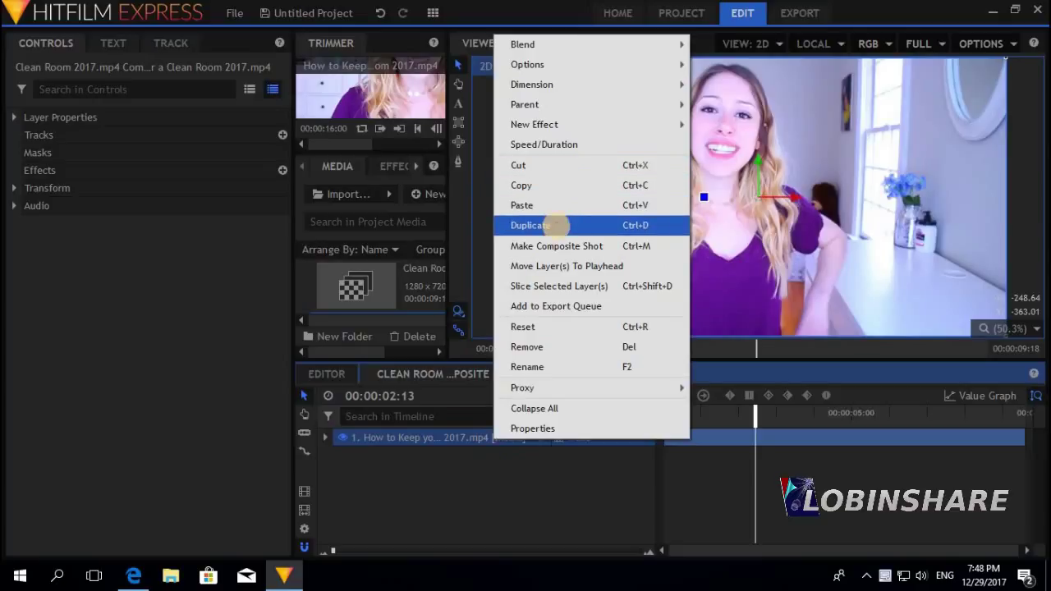
left_click(555, 225)
left_click(462, 437)
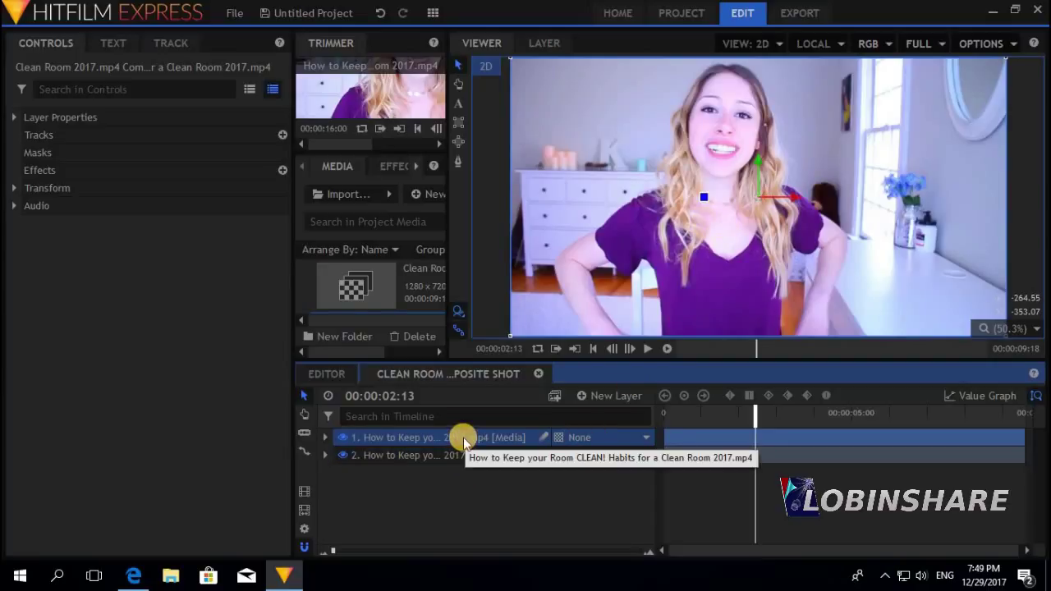
Scale layer 1 down to 50% in its Transform properties.
left_click(326, 438)
left_click(338, 508)
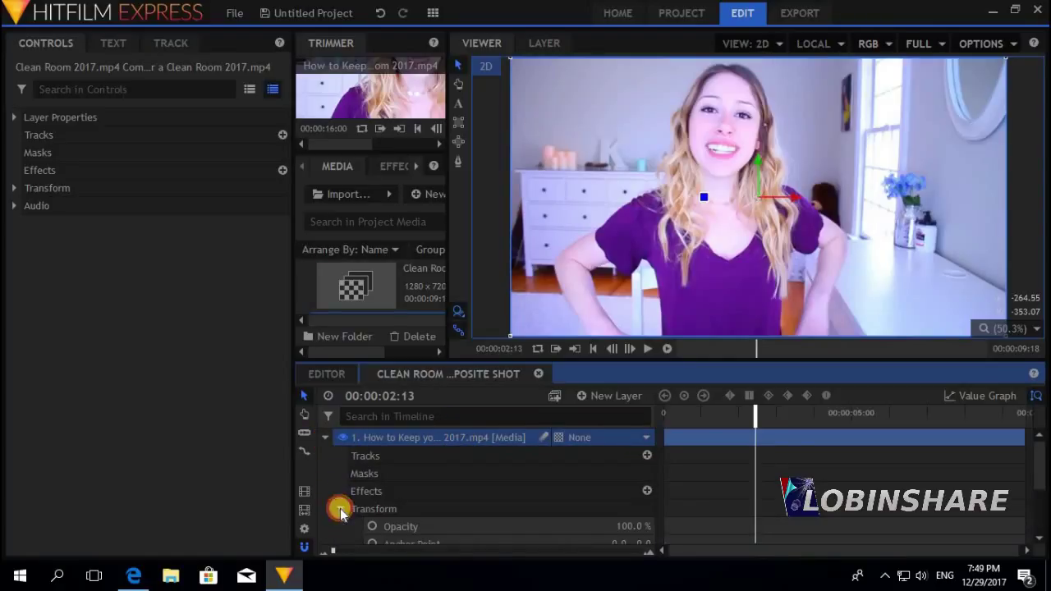
scroll(547, 468, "down", 3)
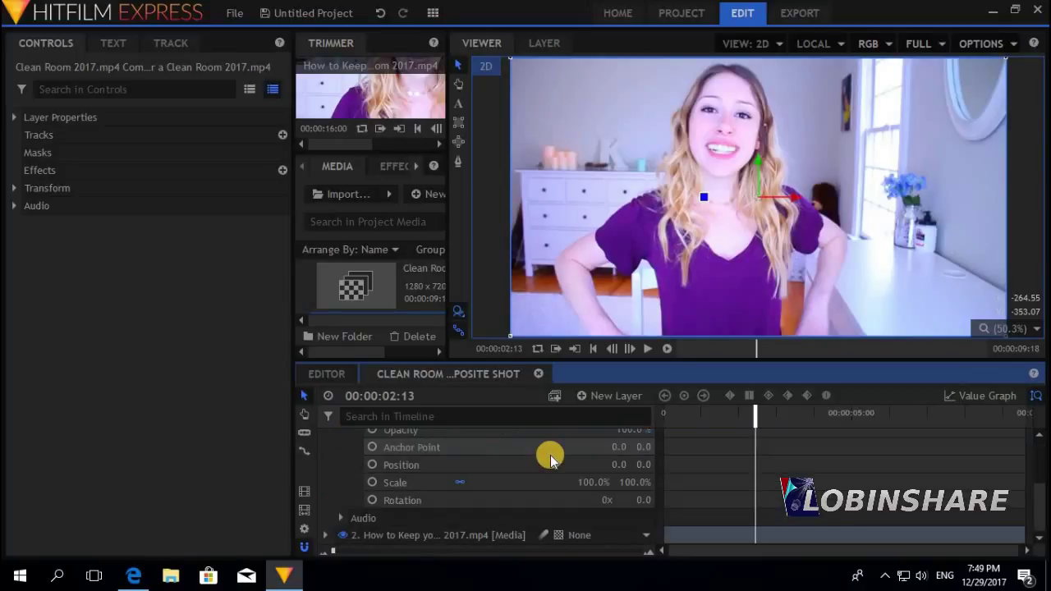
left_click(591, 481)
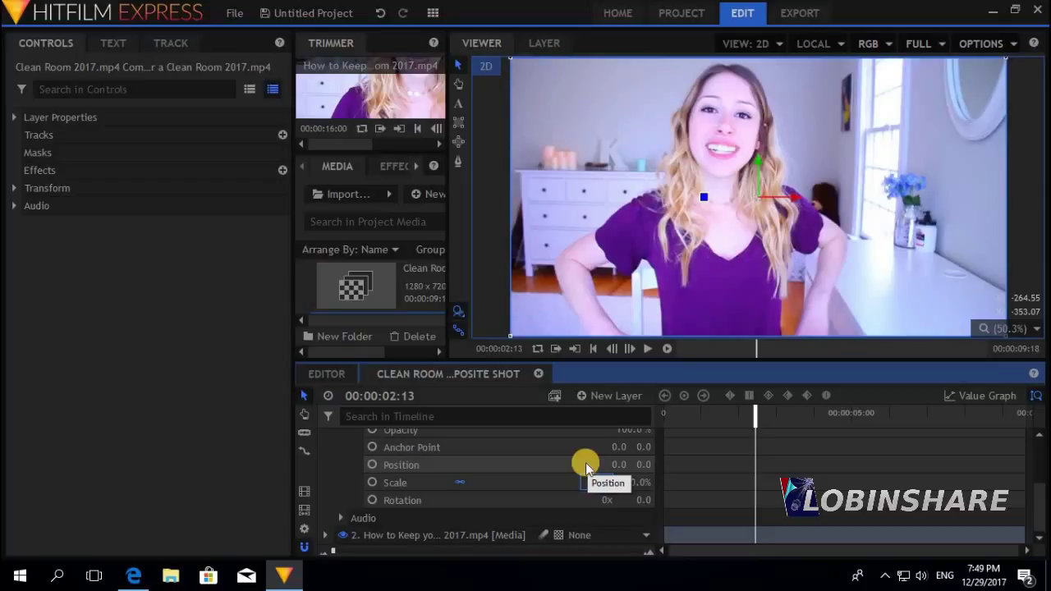
type("50")
key("Return")
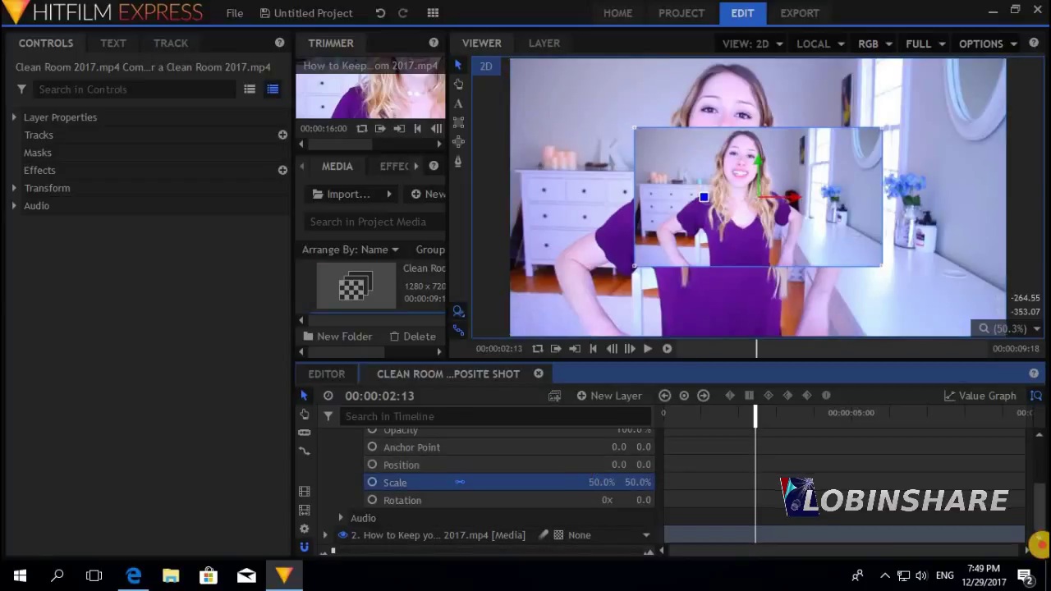
left_click_drag(1036, 539, 1037, 406)
Collapse layer 1 and hide the original background clip on layer 2.
left_click(325, 437)
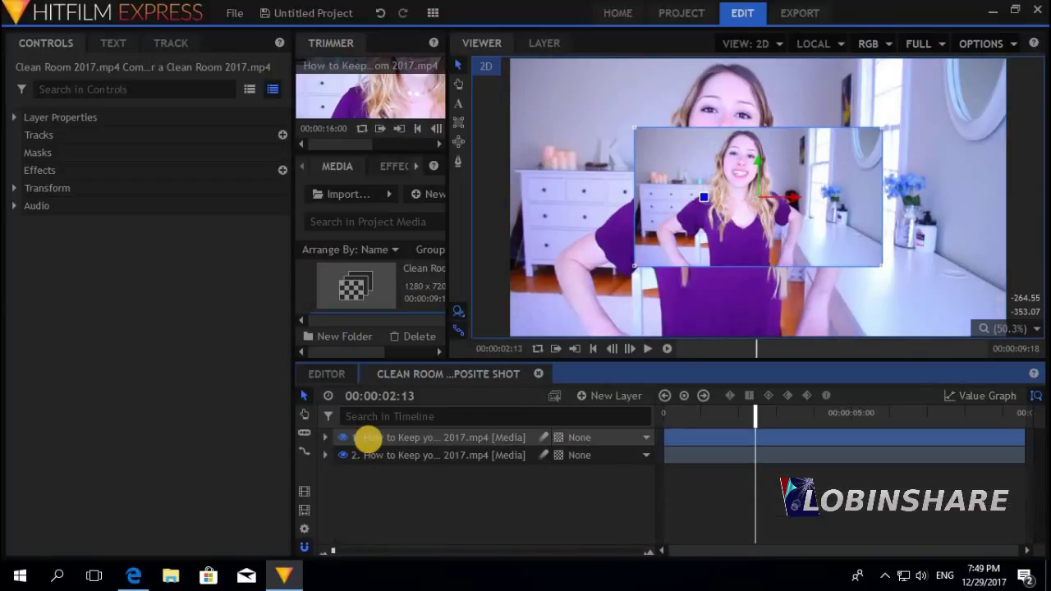
left_click(369, 438)
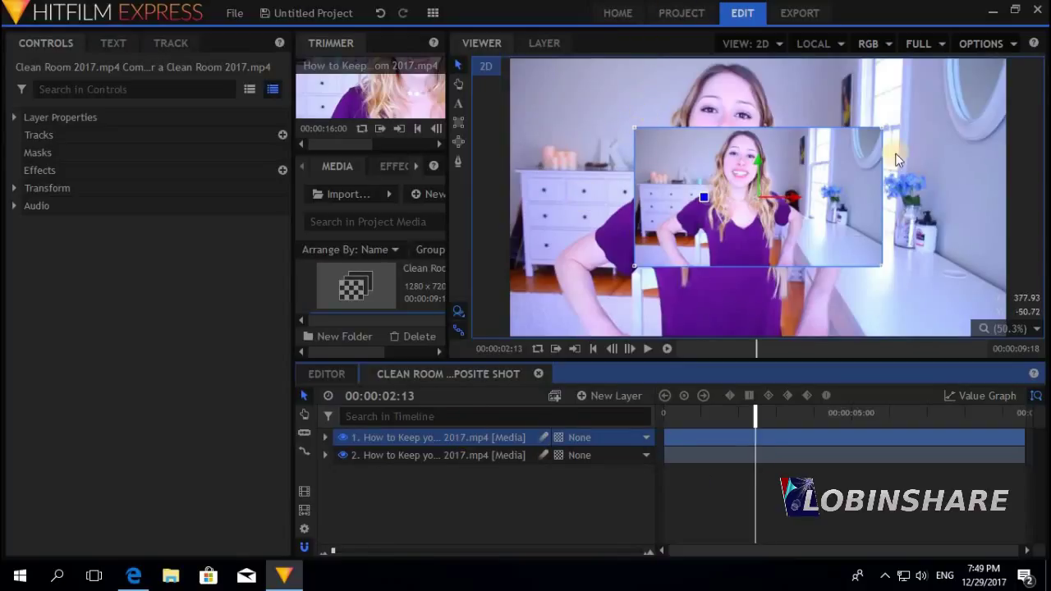
left_click(406, 456)
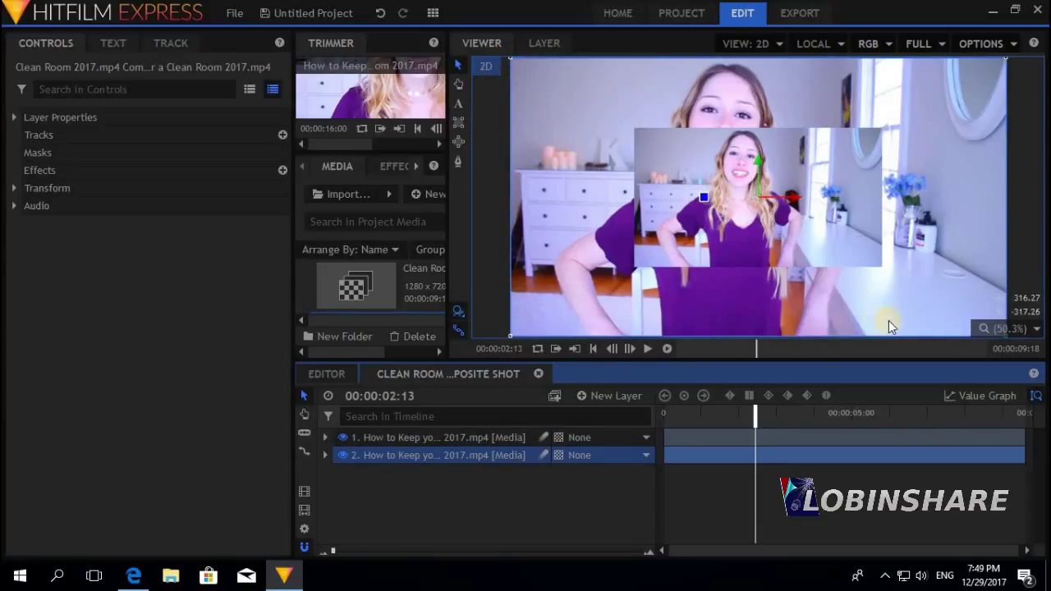
left_click(408, 440)
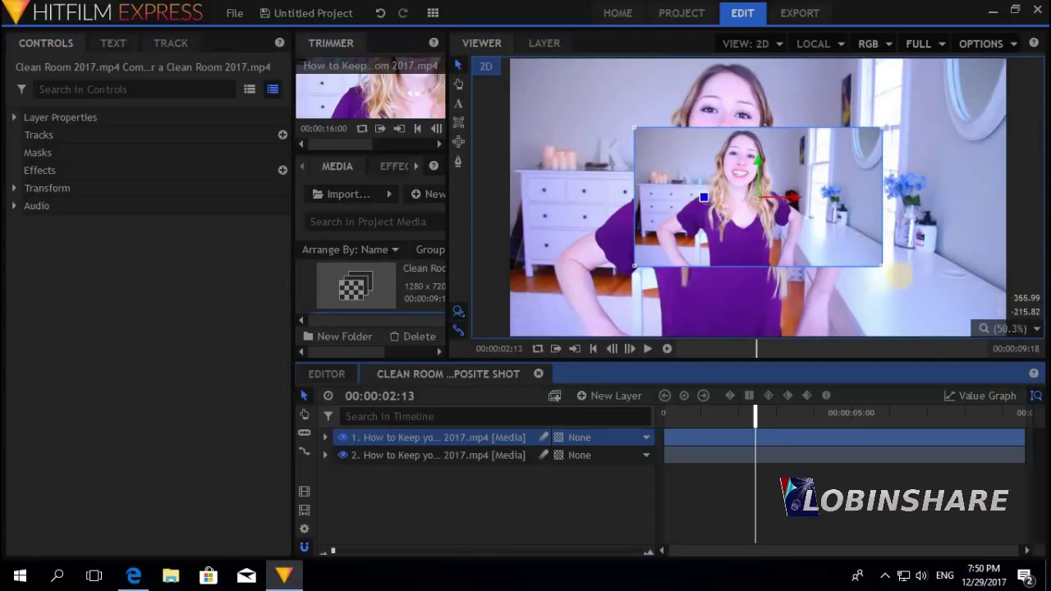
left_click(344, 456)
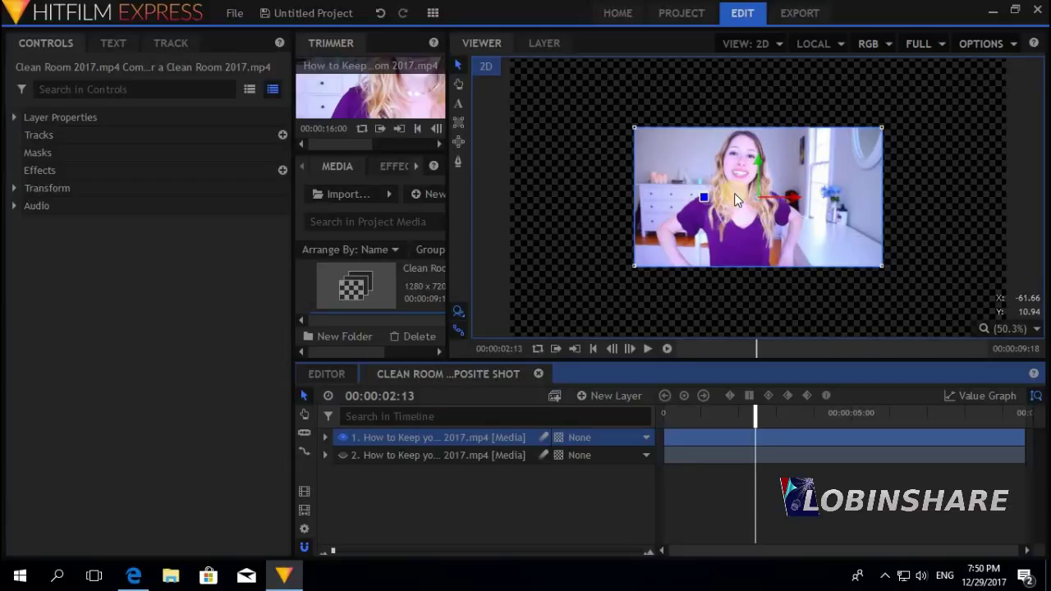
Switch the copy layer to 3D Plane and accept adding a new camera.
left_click(556, 438)
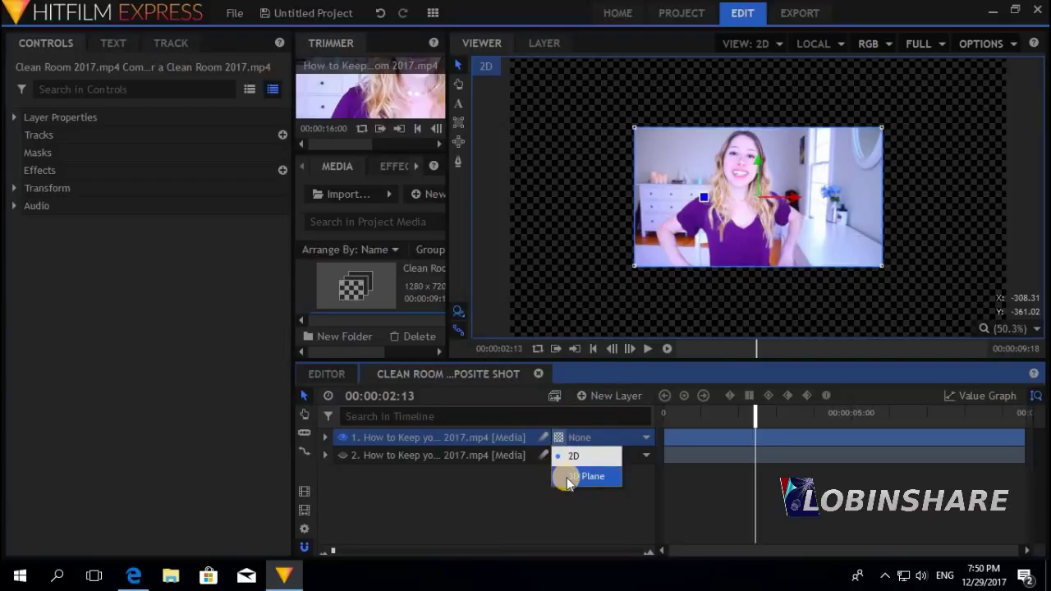
left_click(567, 477)
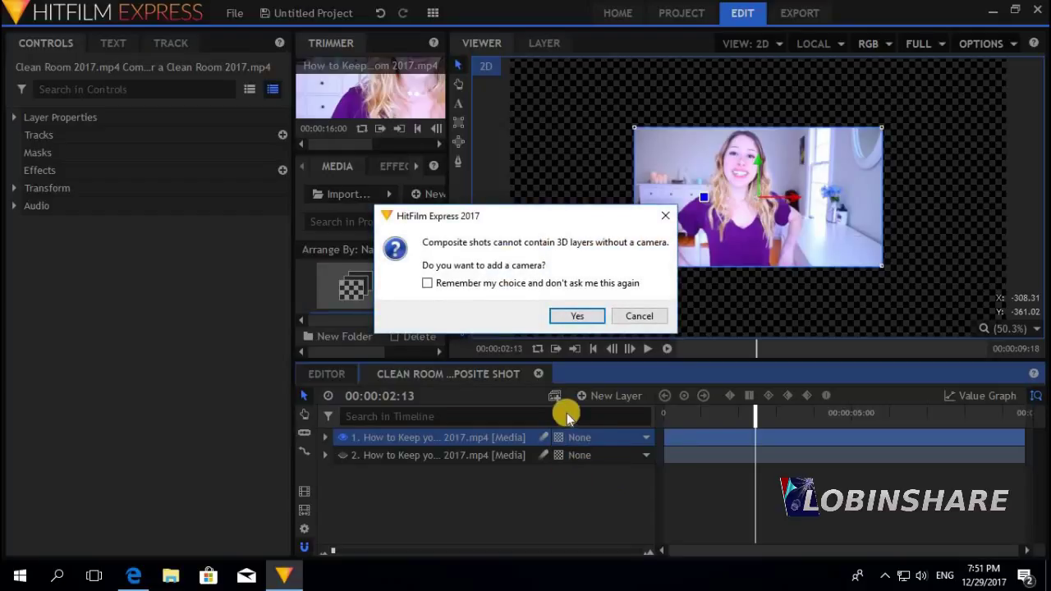
left_click(581, 314)
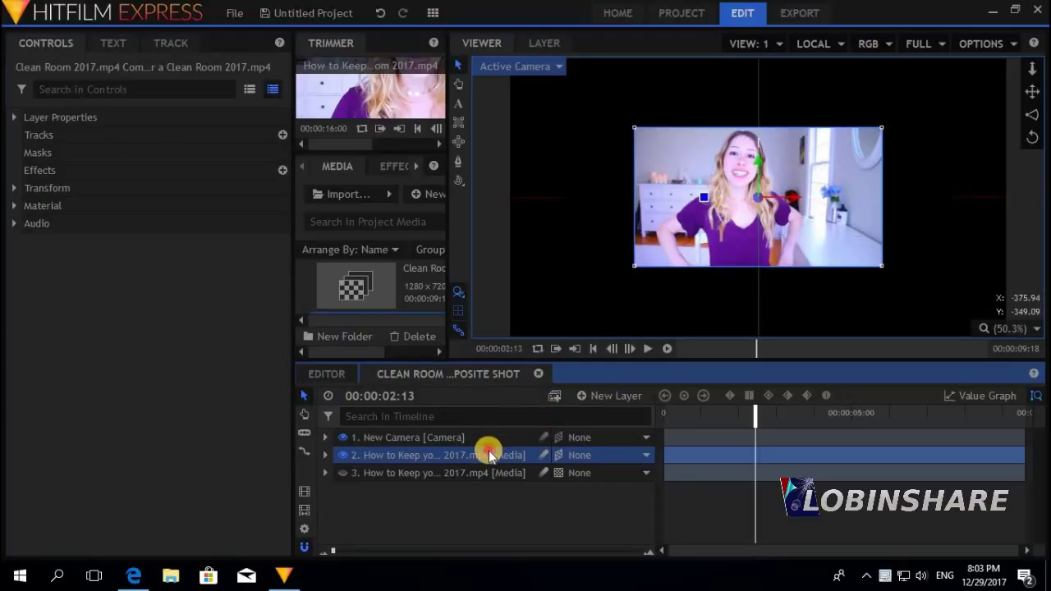
Expand the copy's Transform group, move to 00:00:00:00, and set a Position keyframe.
left_click(326, 455)
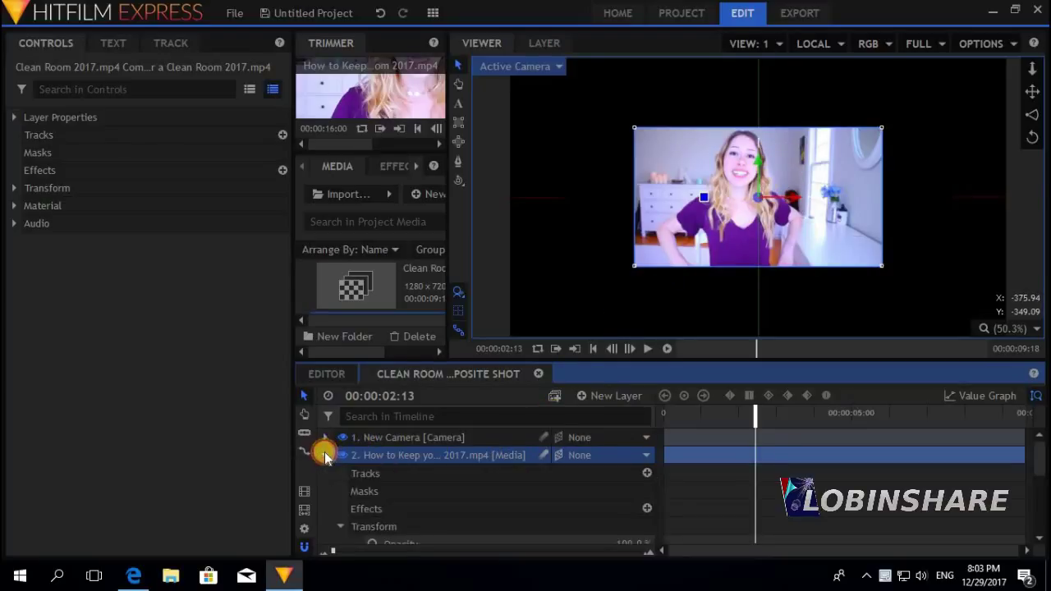
left_click_drag(1040, 453, 1040, 494)
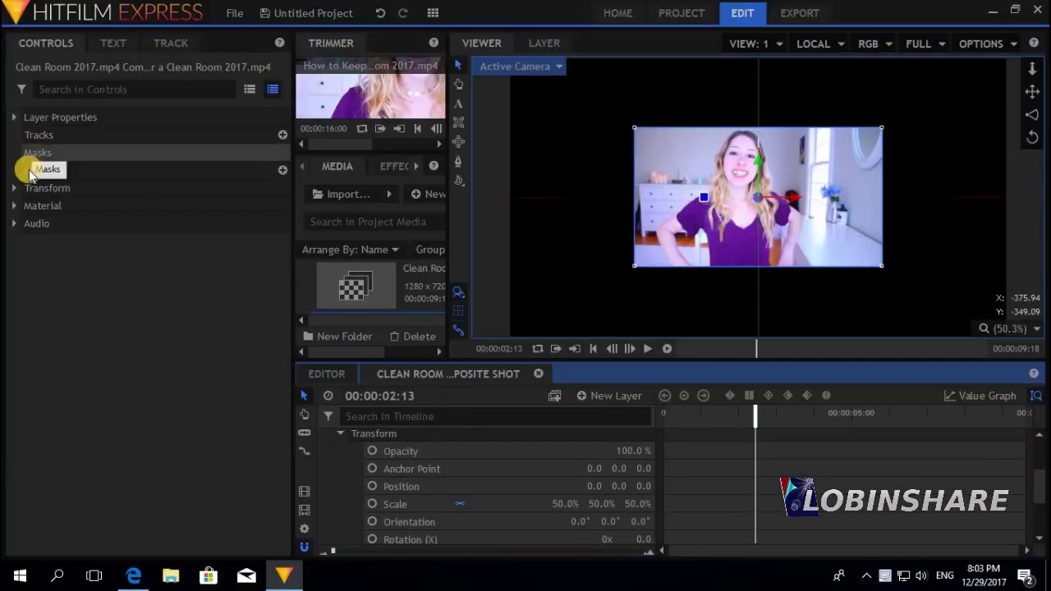
left_click(13, 188)
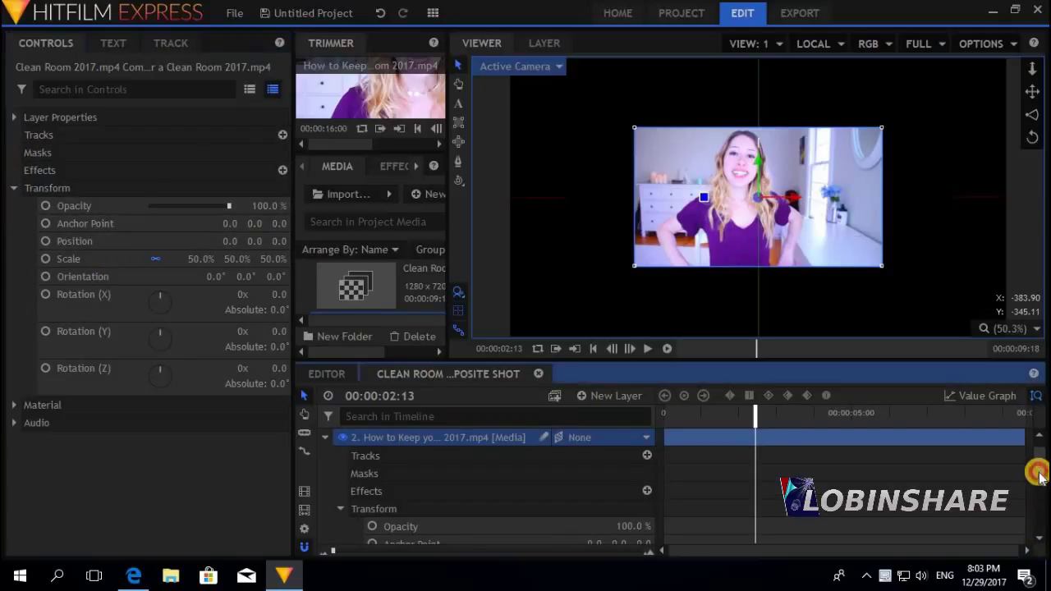
scroll(1034, 472, "down", 4)
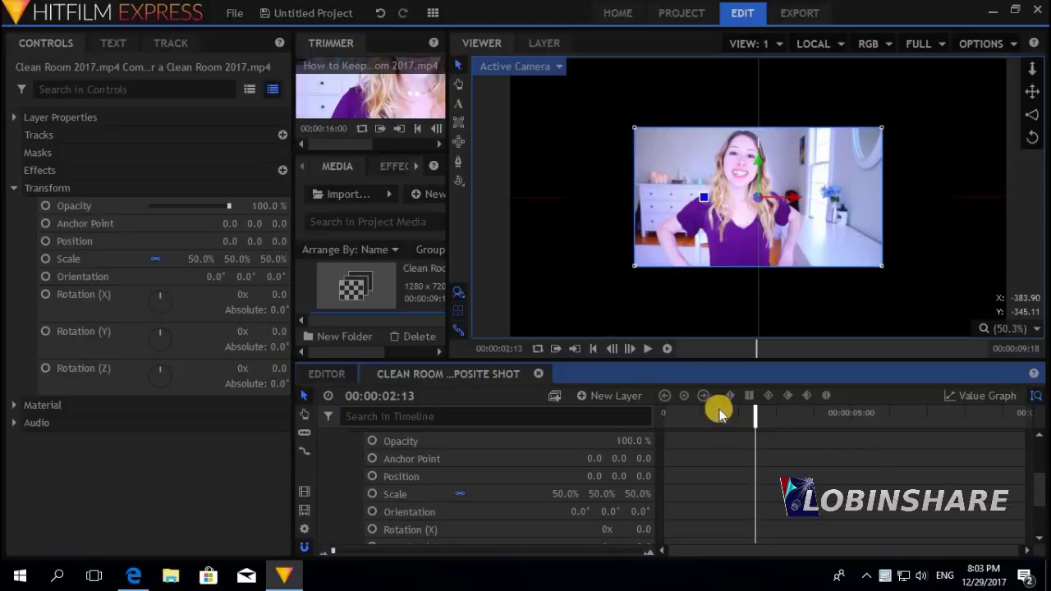
left_click_drag(756, 415, 693, 422)
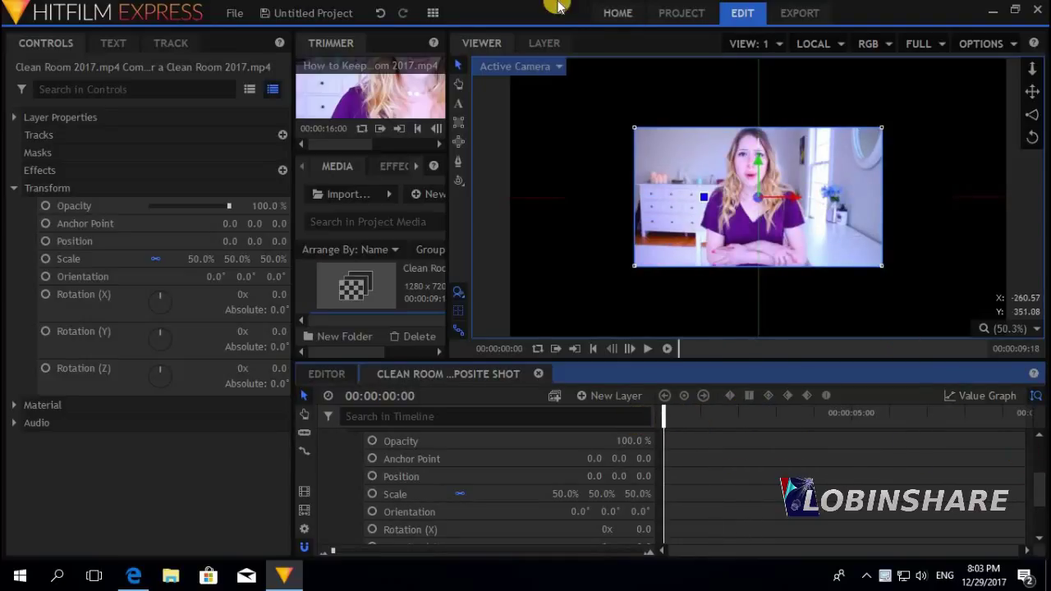
left_click(46, 242)
Set starting keyframes on the copy's Scale, Orientation and Opacity.
left_click(45, 259)
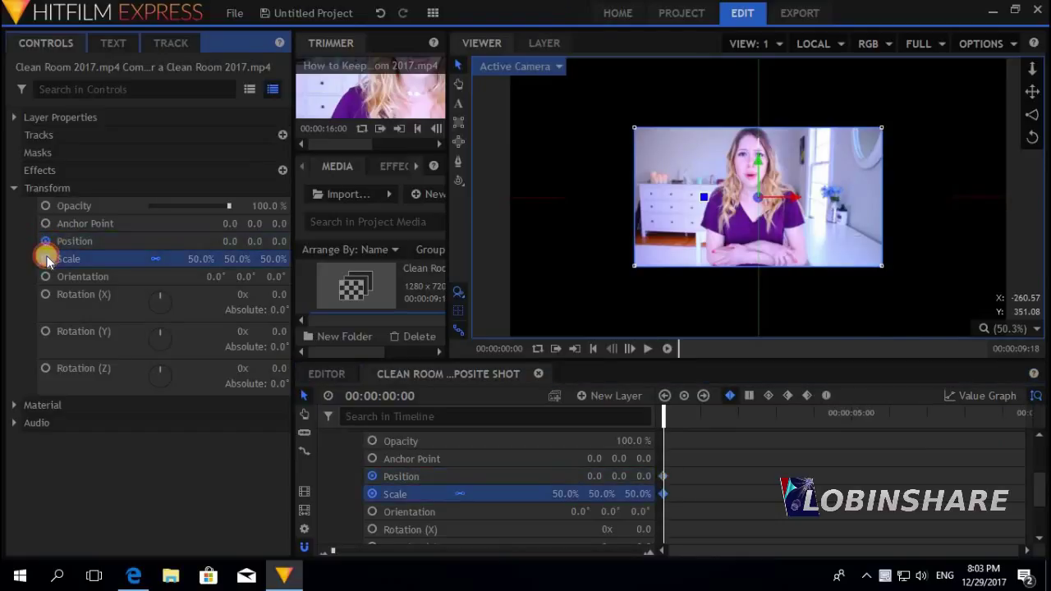
left_click(46, 277)
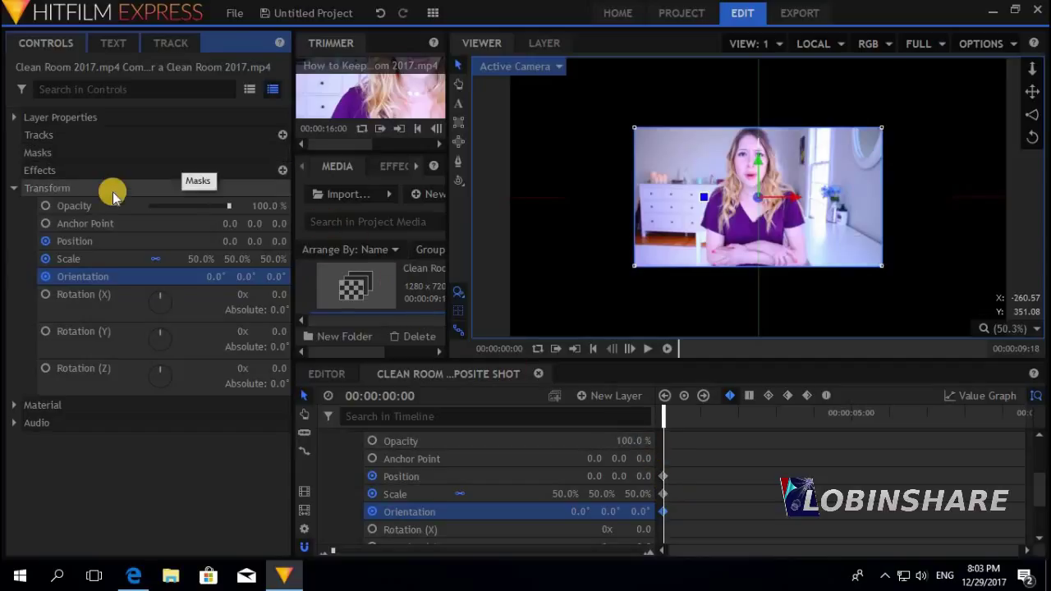
left_click(46, 205)
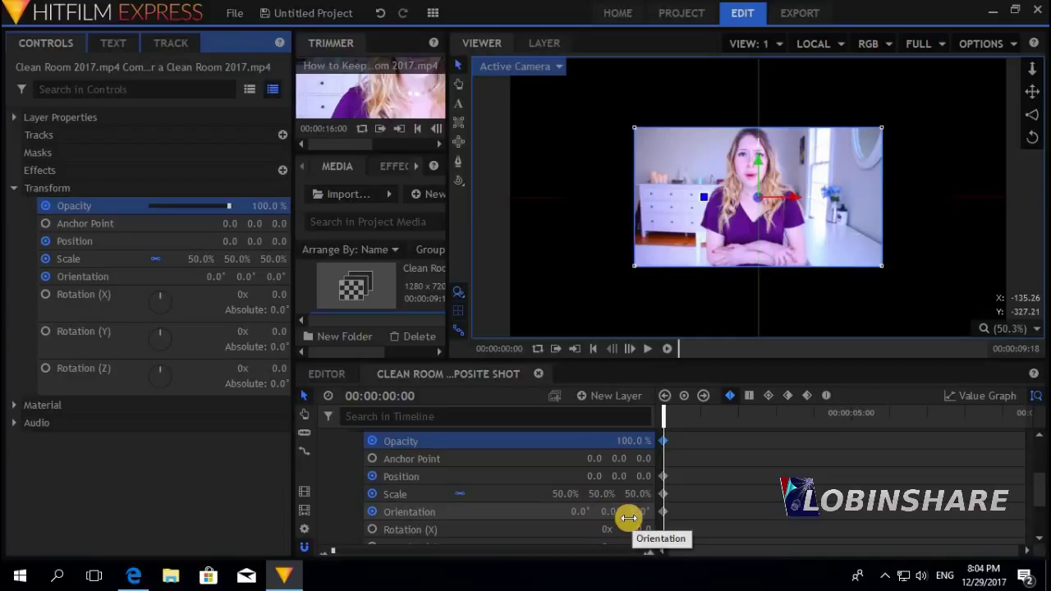
Try a 20° Orientation on the copy, then undo it back to 0°.
left_click(578, 510)
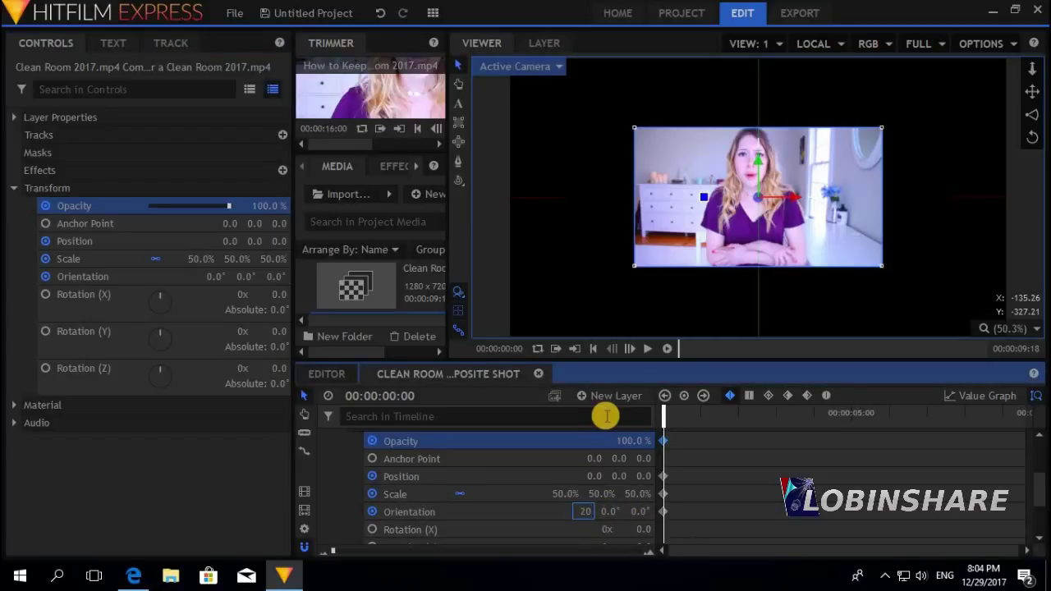
key("Return")
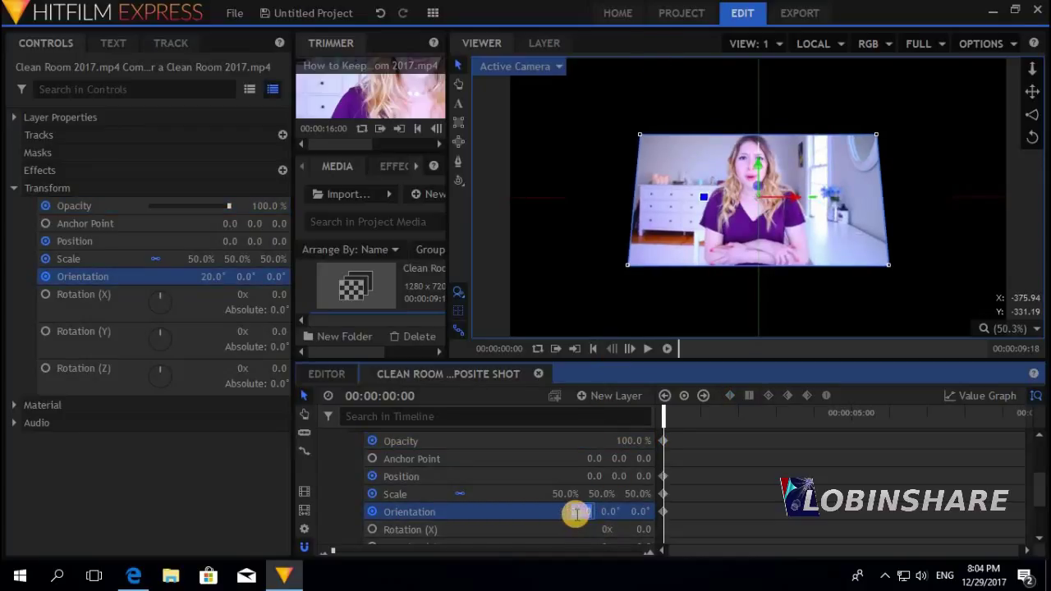
key("ctrl+z")
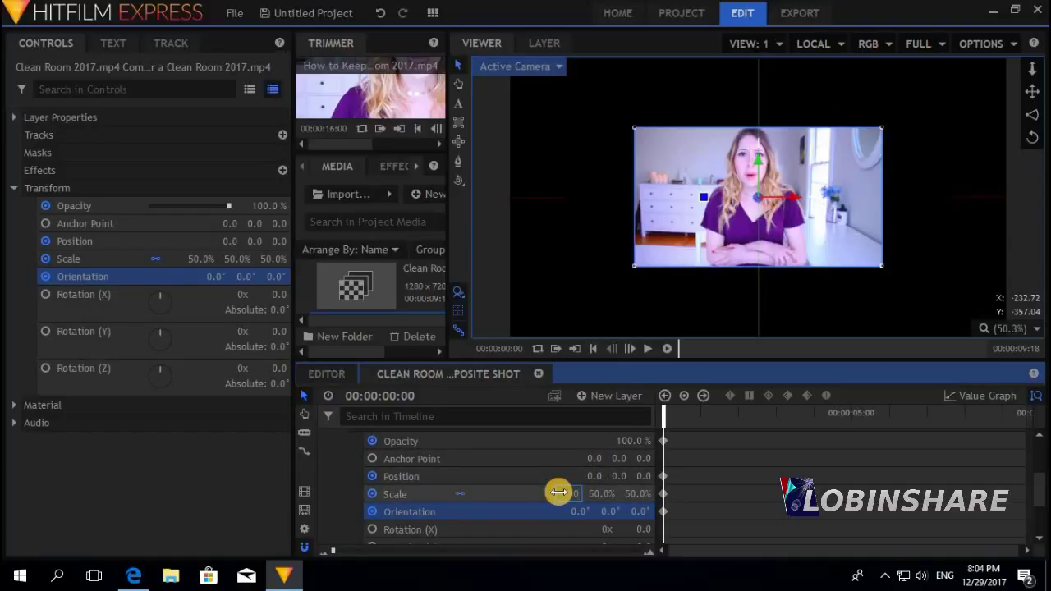
Bring the copy to 100% scale, then try 30% opacity and restore it to 100%.
left_click_drag(558, 492, 560, 491)
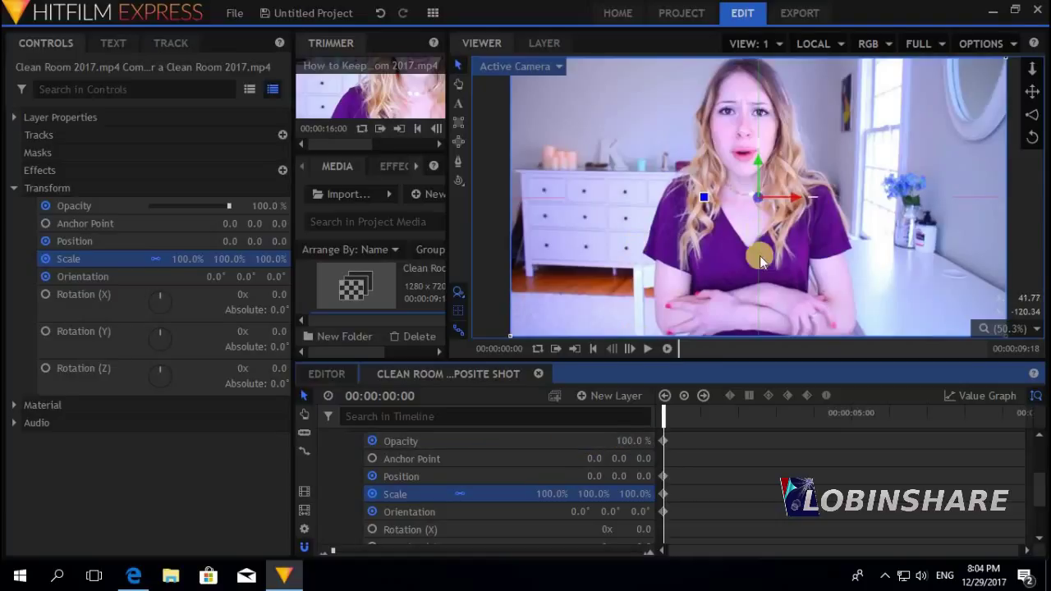
left_click(627, 439)
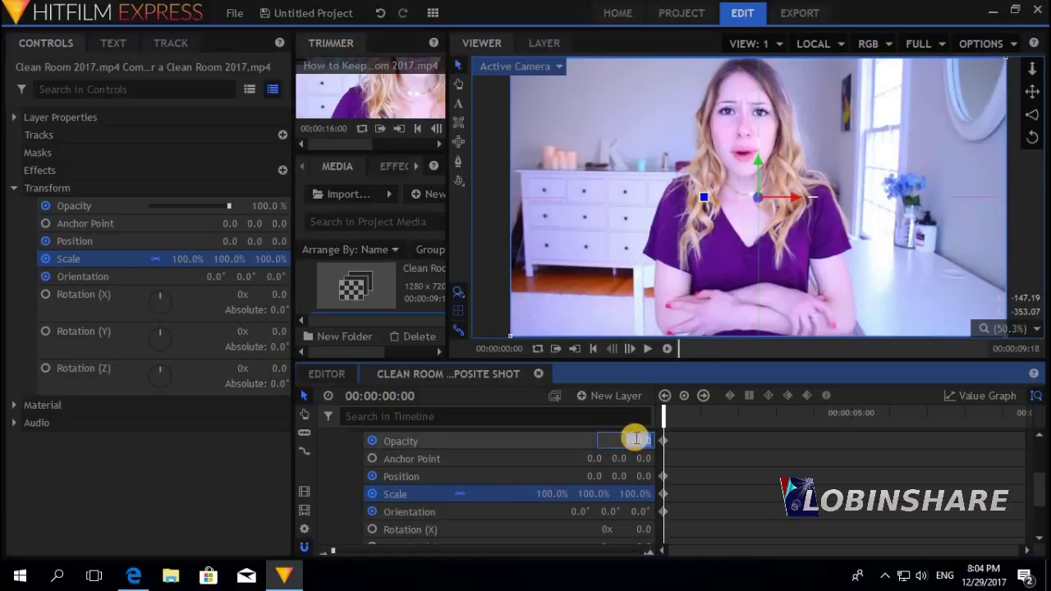
type("30")
key("Return")
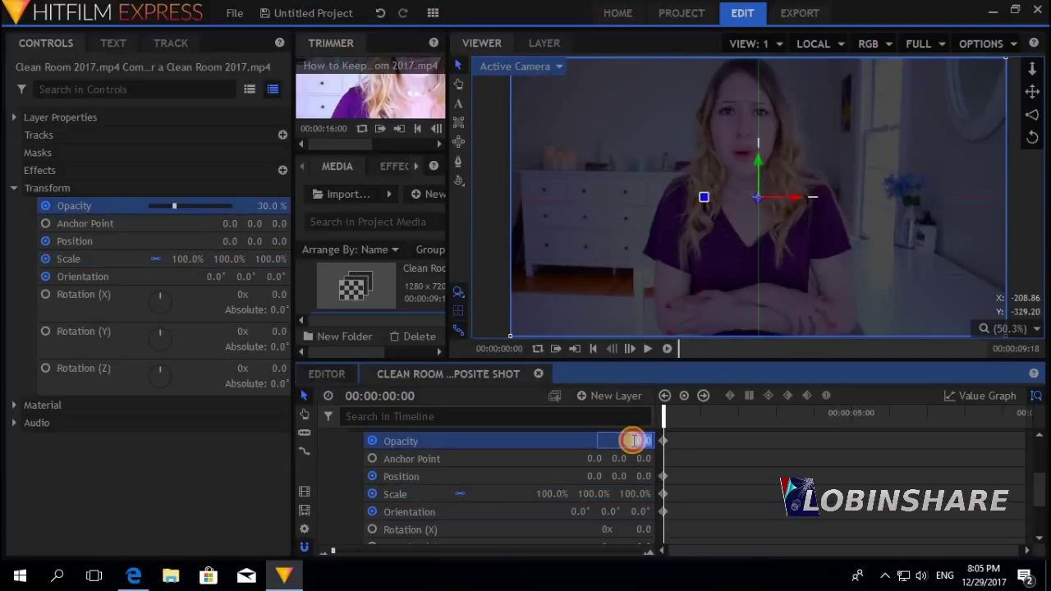
type("100")
key("Return")
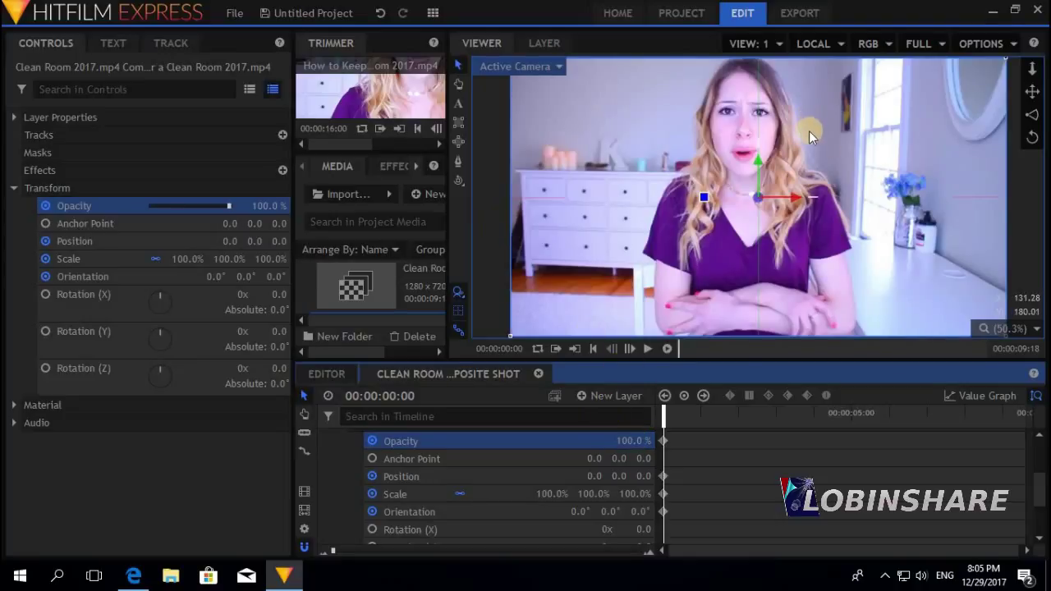
Set the copy's Scale to 20% and select the copy clip in the viewer.
left_click(551, 493)
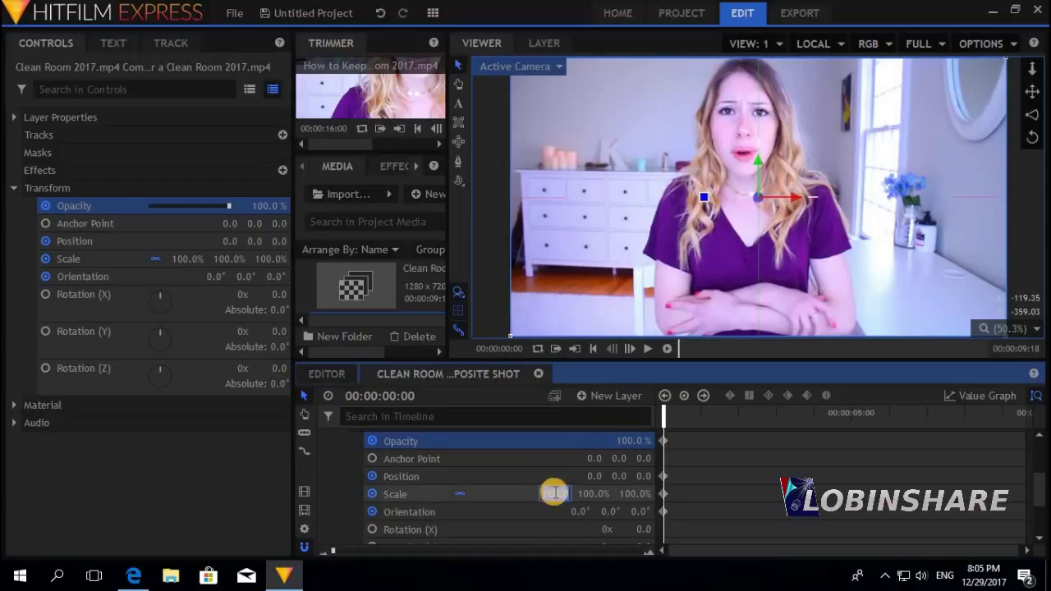
type("20")
key("Return")
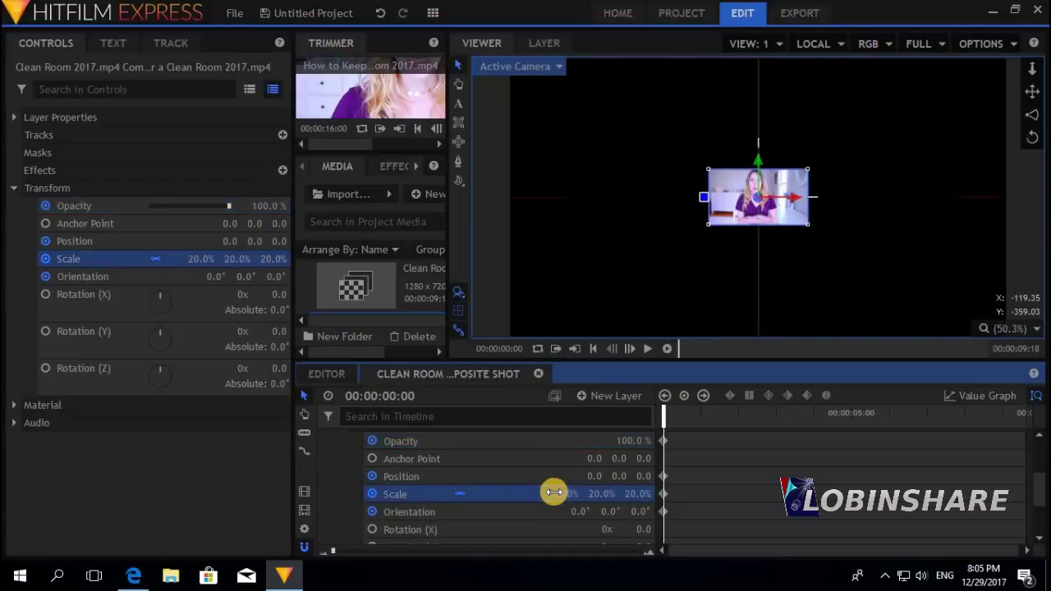
left_click(739, 188)
Drag the copy to the frame's top-left, tilt it in 3D, and set opacity to 30%.
left_click_drag(740, 187, 566, 107)
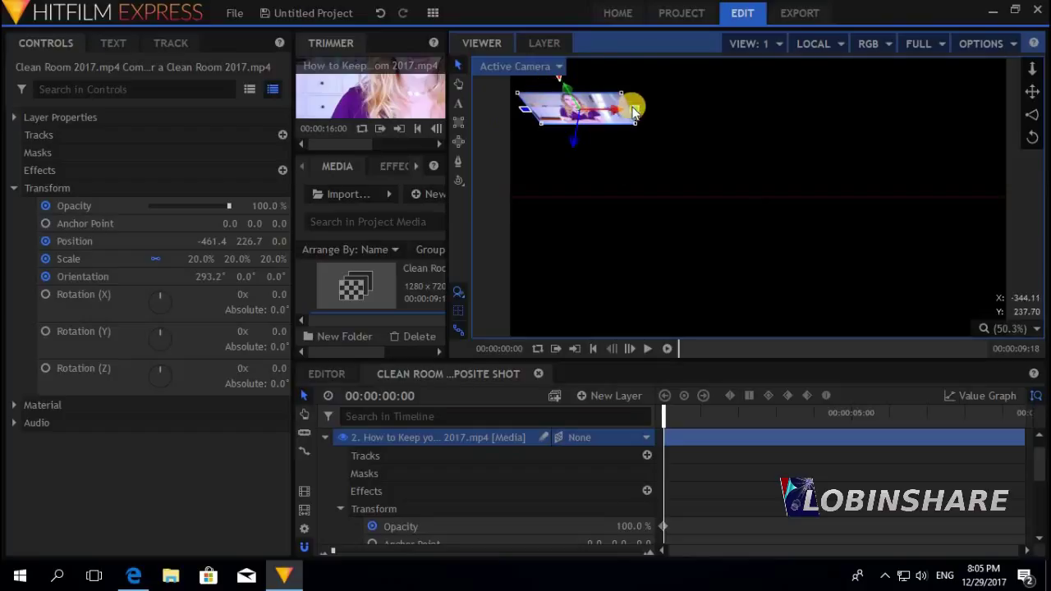
left_click_drag(634, 109, 588, 75)
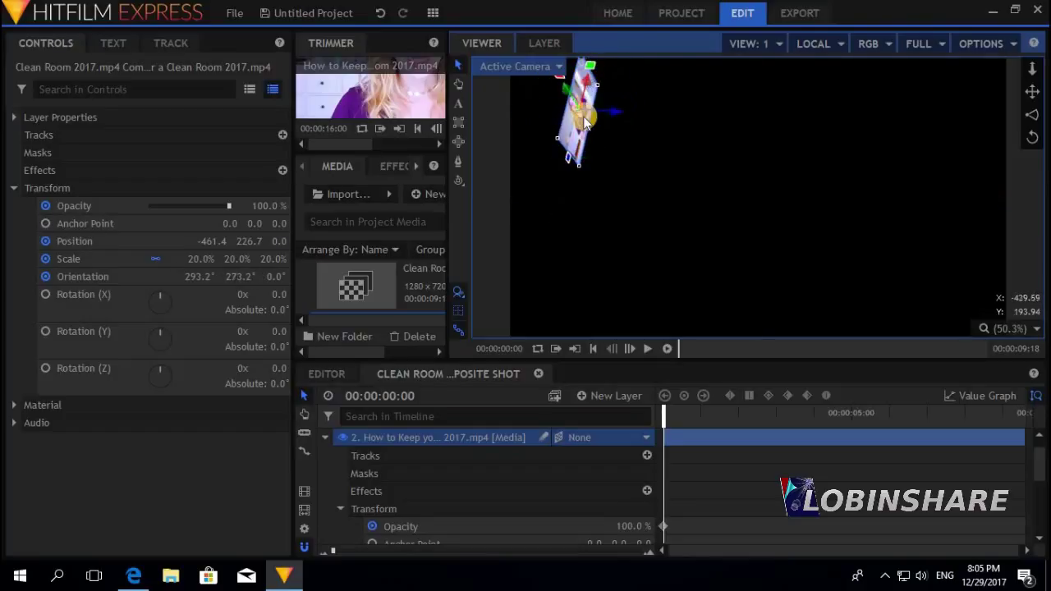
left_click_drag(584, 114, 544, 97)
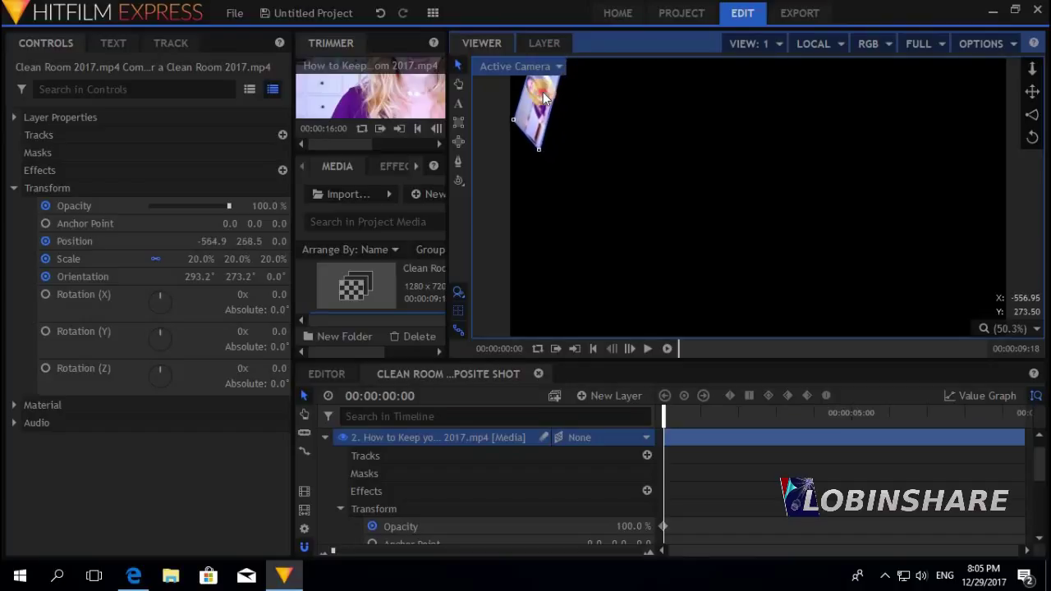
mouse_move(1036, 466)
left_mouse_down()
mouse_move(1039, 493)
mouse_move(1038, 436)
mouse_move(1034, 477)
left_mouse_up()
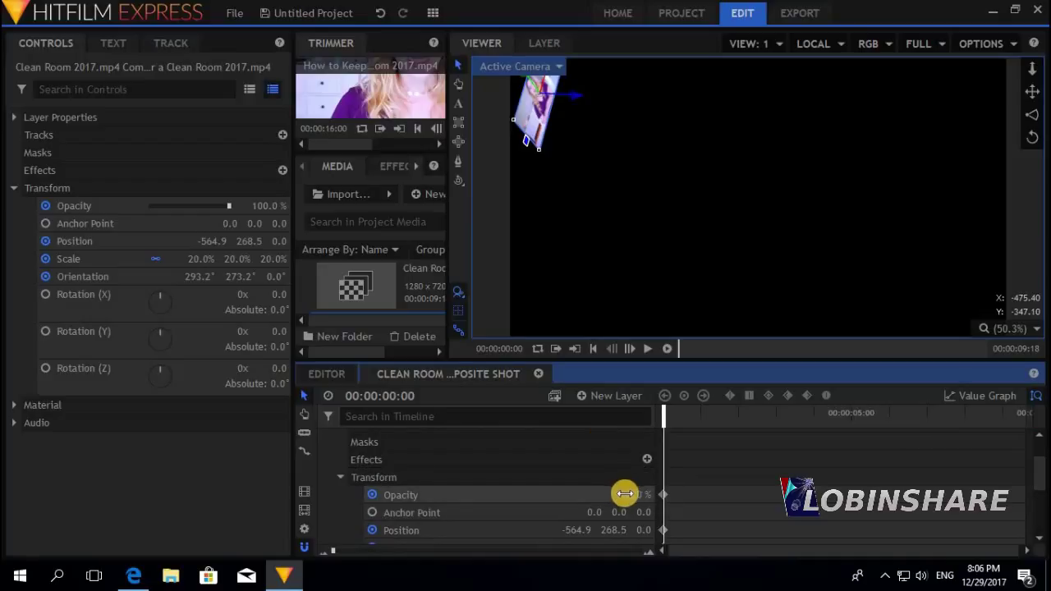
left_click(626, 493)
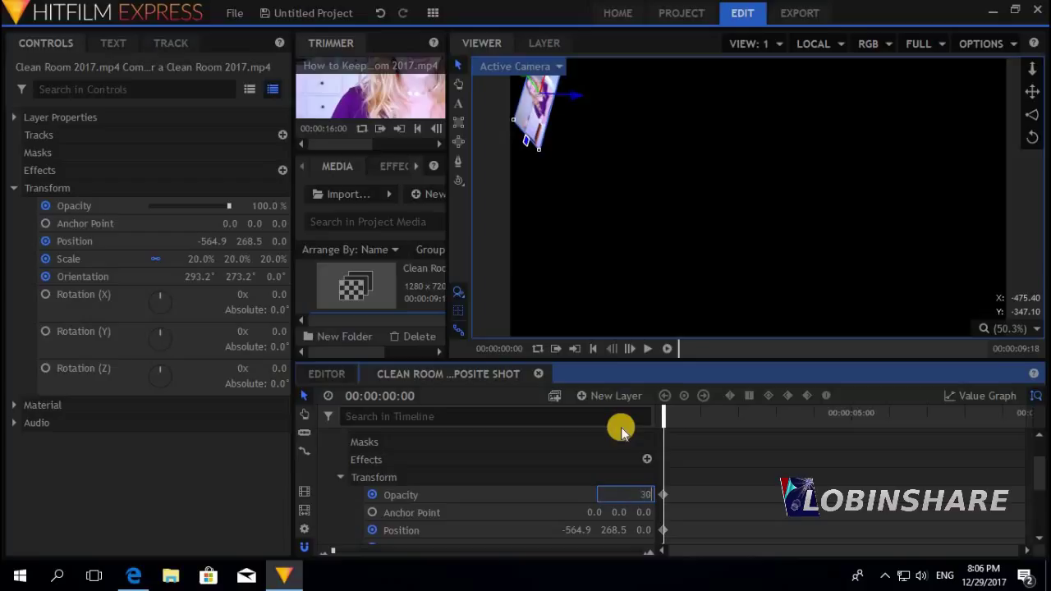
key("Return")
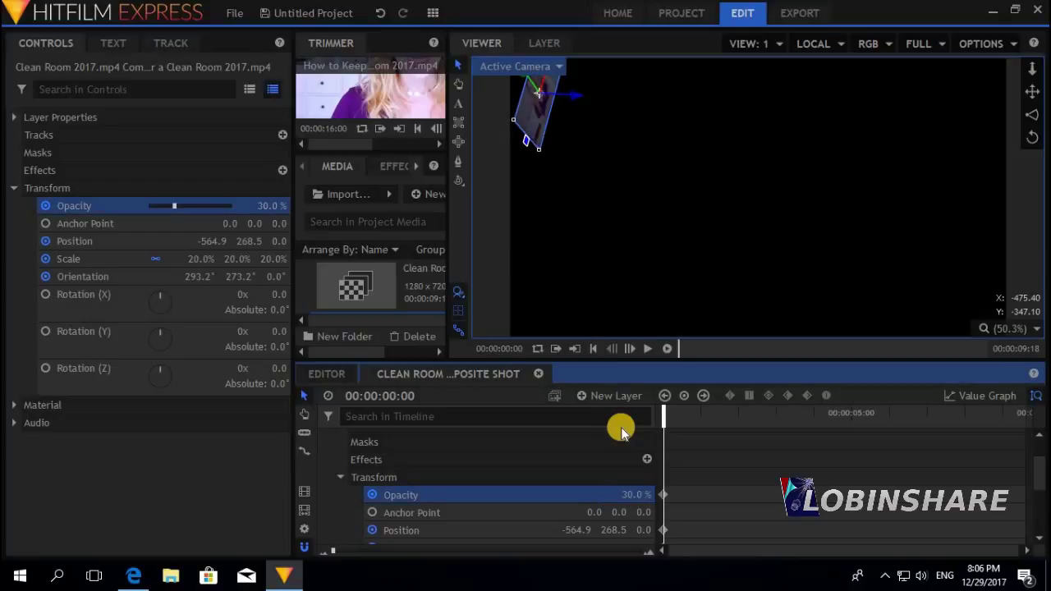
At 00:00:02:06, set 70% opacity, move the copy to -175, -165, and rotate it to about 354°.
left_click(747, 415)
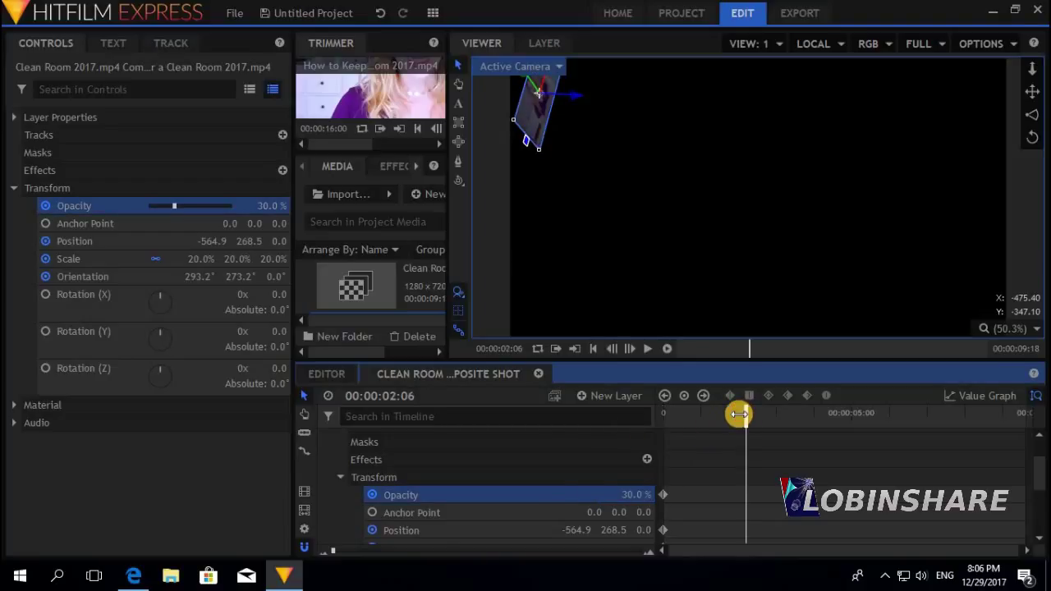
scroll(741, 444, "down", 2)
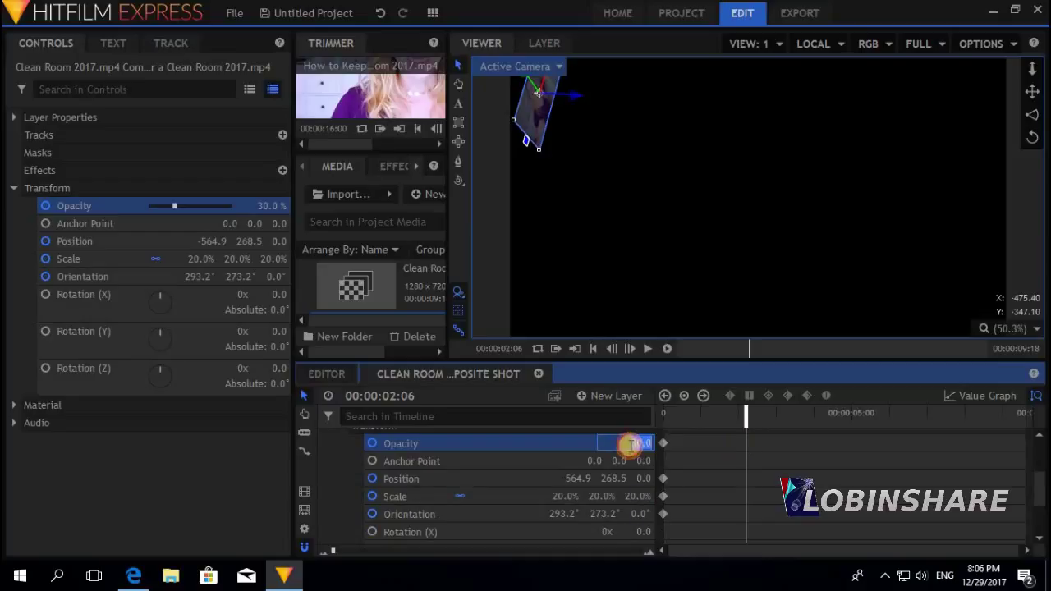
left_click_drag(629, 444, 630, 444)
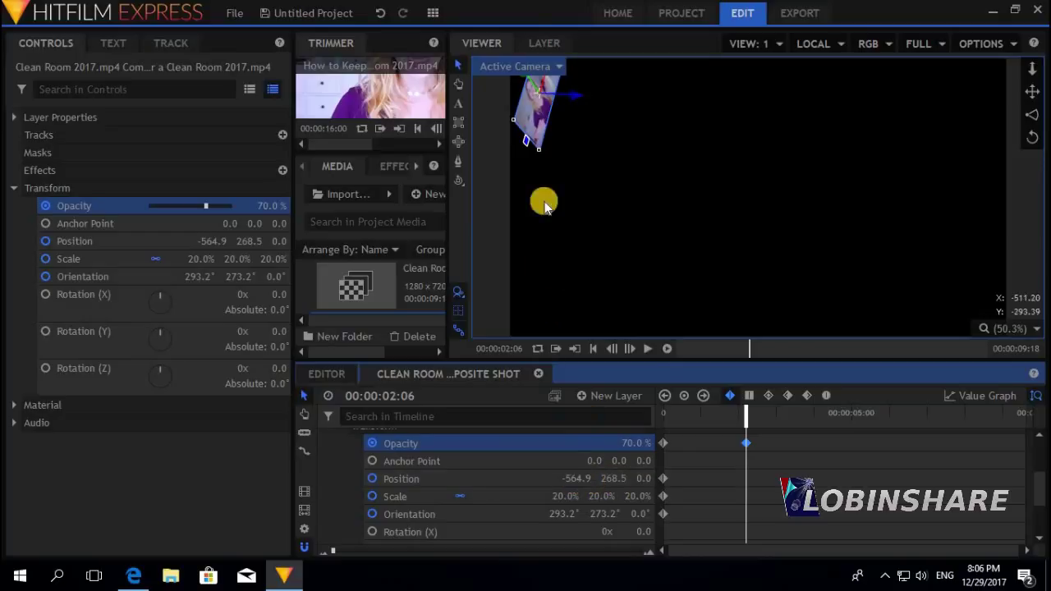
left_click(569, 100)
left_click_drag(568, 101, 675, 261)
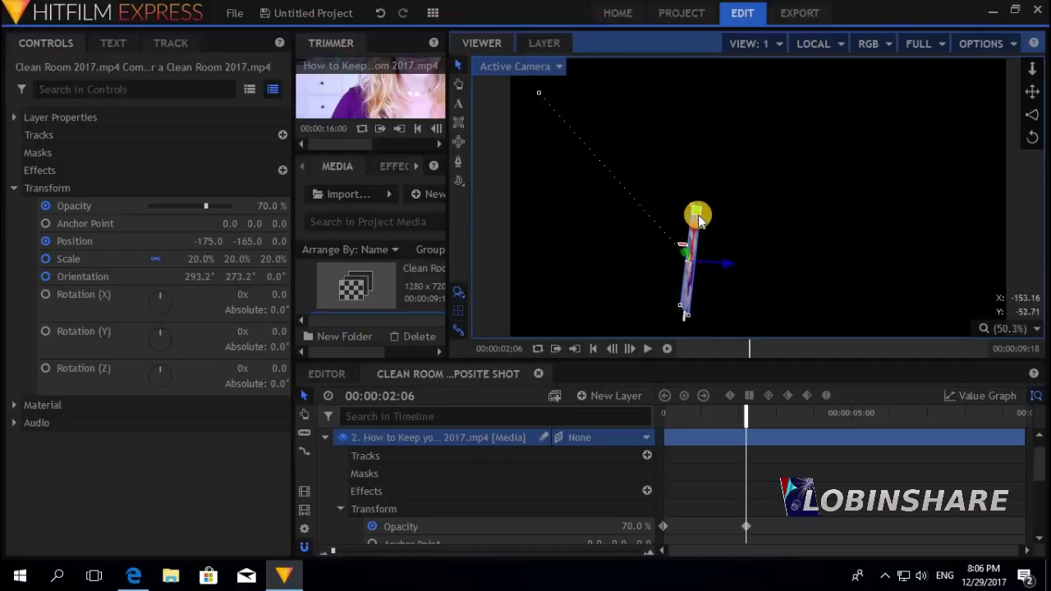
mouse_move(696, 215)
left_mouse_down()
mouse_move(723, 232)
mouse_move(734, 266)
mouse_move(681, 235)
mouse_move(691, 197)
left_mouse_up()
Increase the copy's Scale keyframe at 00:00:02:06 from 20% to 30%.
left_click(1036, 446)
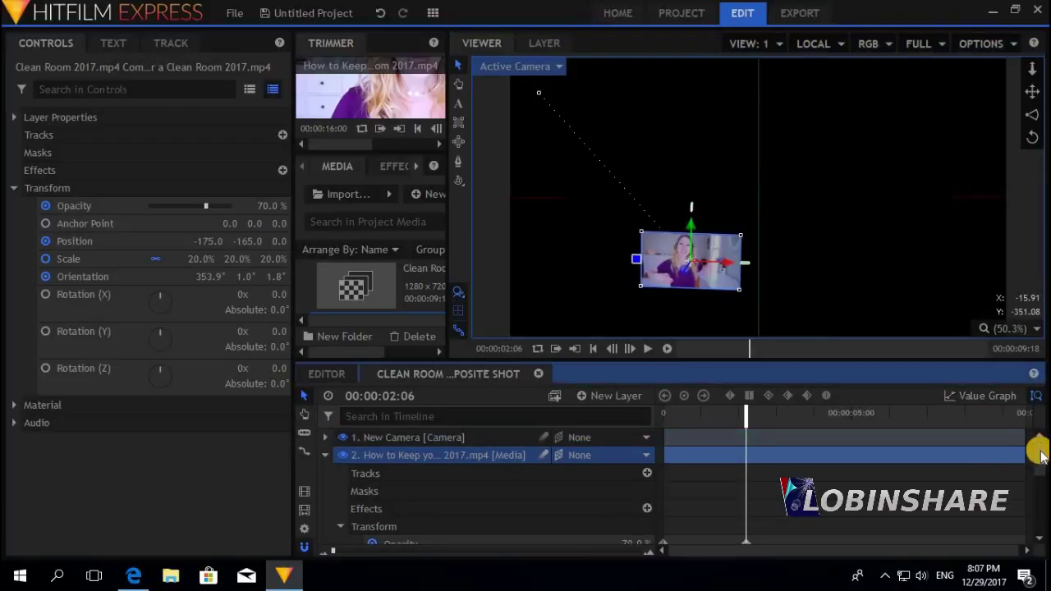
scroll(1039, 454, "down", 5)
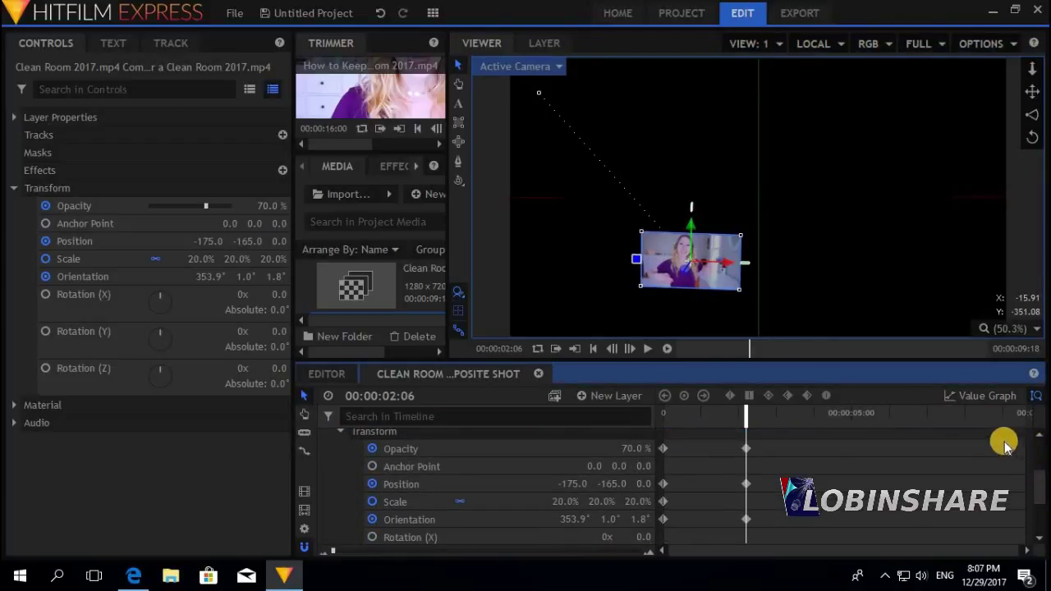
left_click(390, 501)
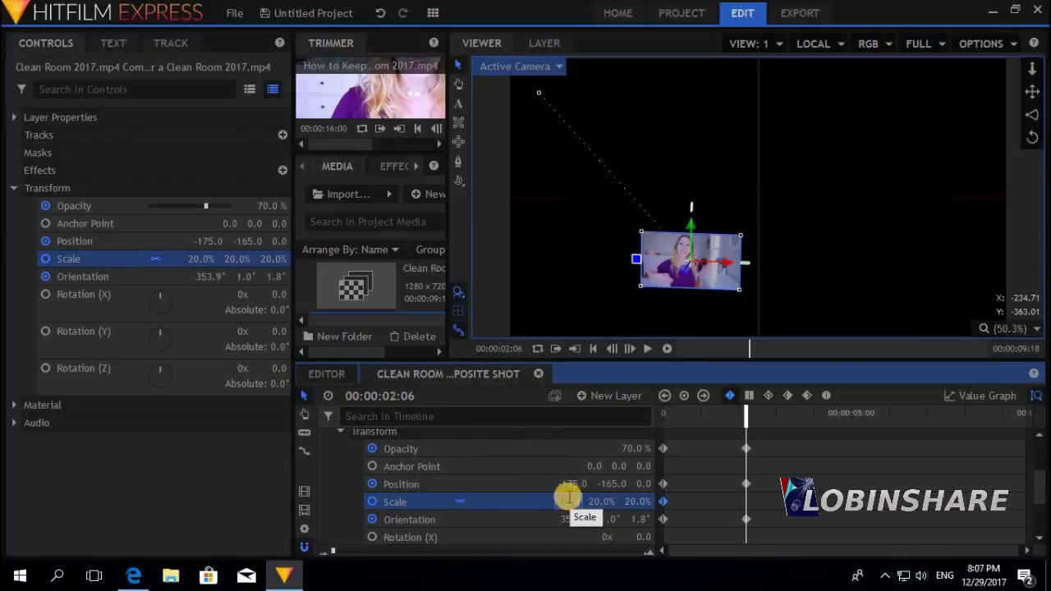
left_click_drag(568, 499, 568, 496)
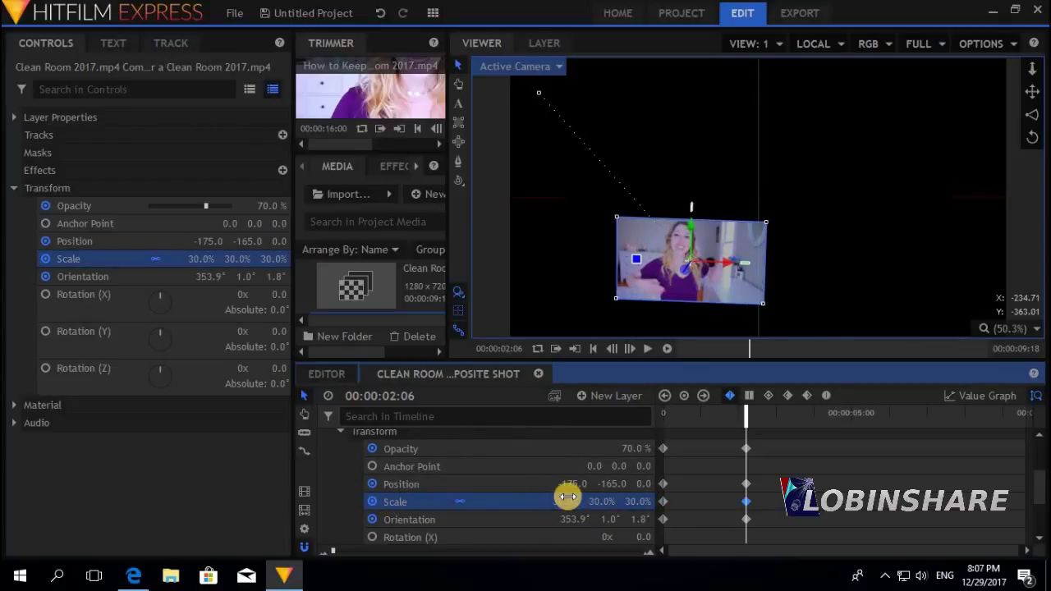
left_click(855, 412)
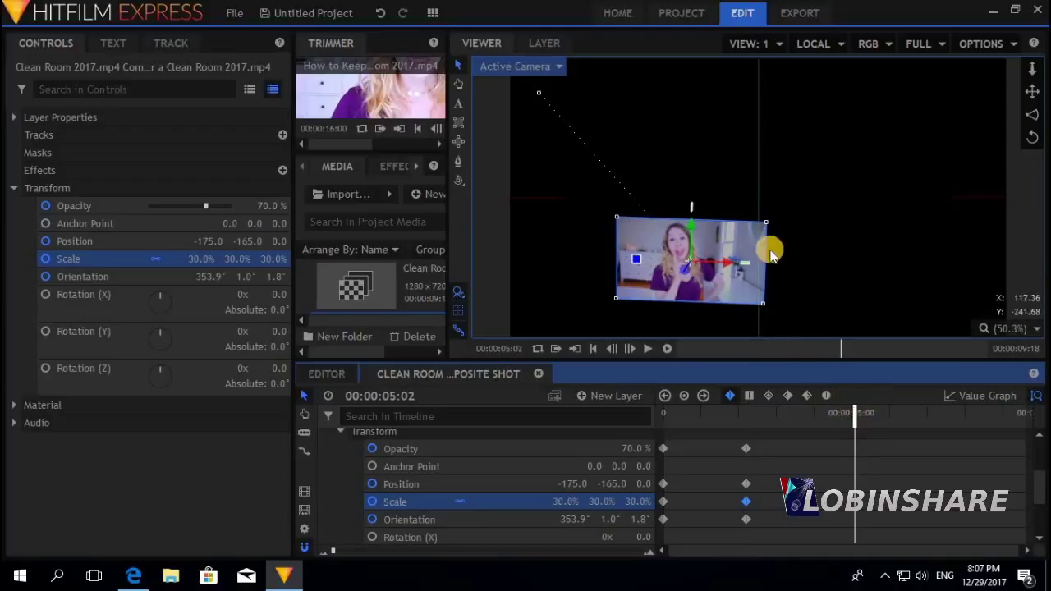
Move the copy to the upper right, tilt it in 3D, and set 40% scale and 80% opacity.
left_click_drag(717, 233, 953, 81)
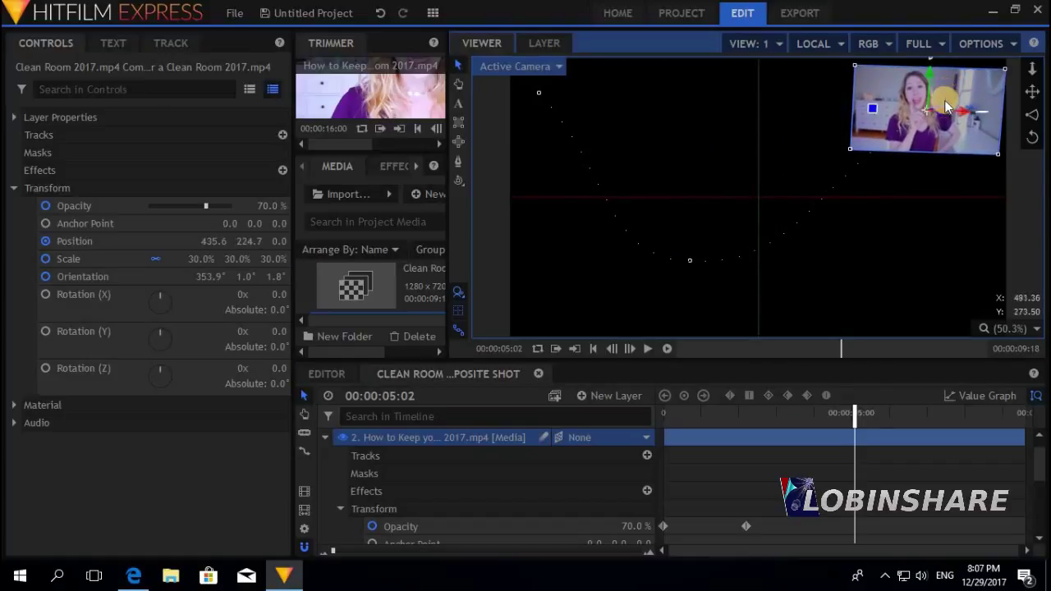
left_click_drag(985, 121, 957, 76)
left_click(1041, 495)
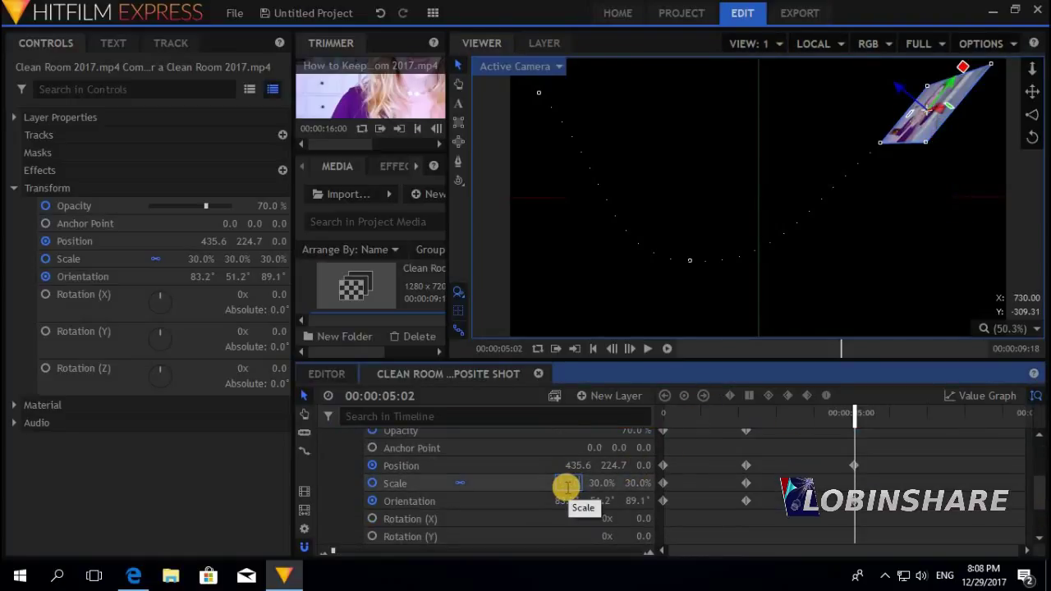
left_click_drag(566, 488, 568, 485)
scroll(689, 441, "up", 3)
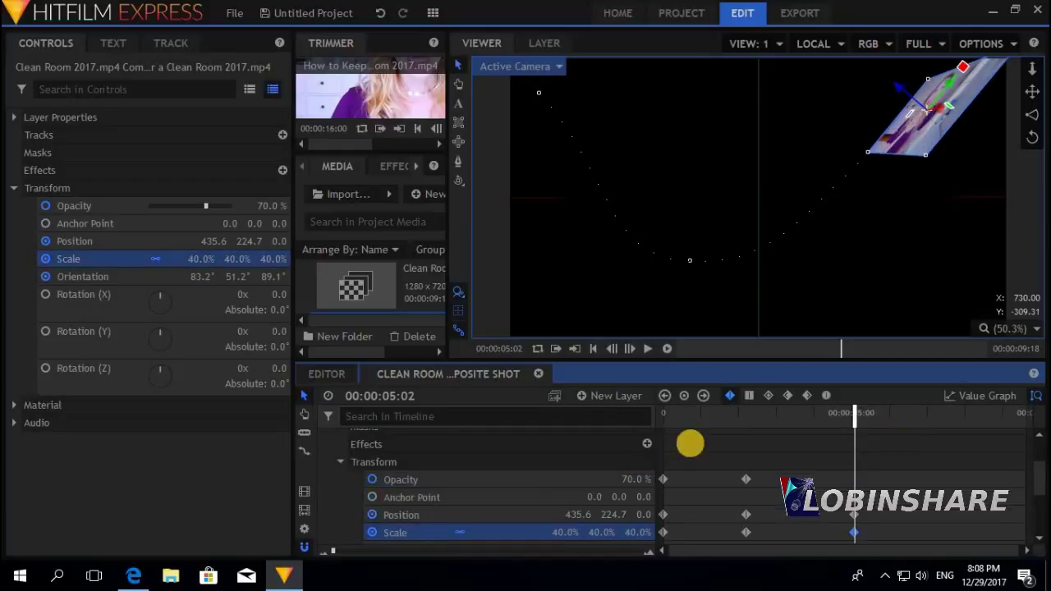
left_click(630, 481)
type("80")
key("Return")
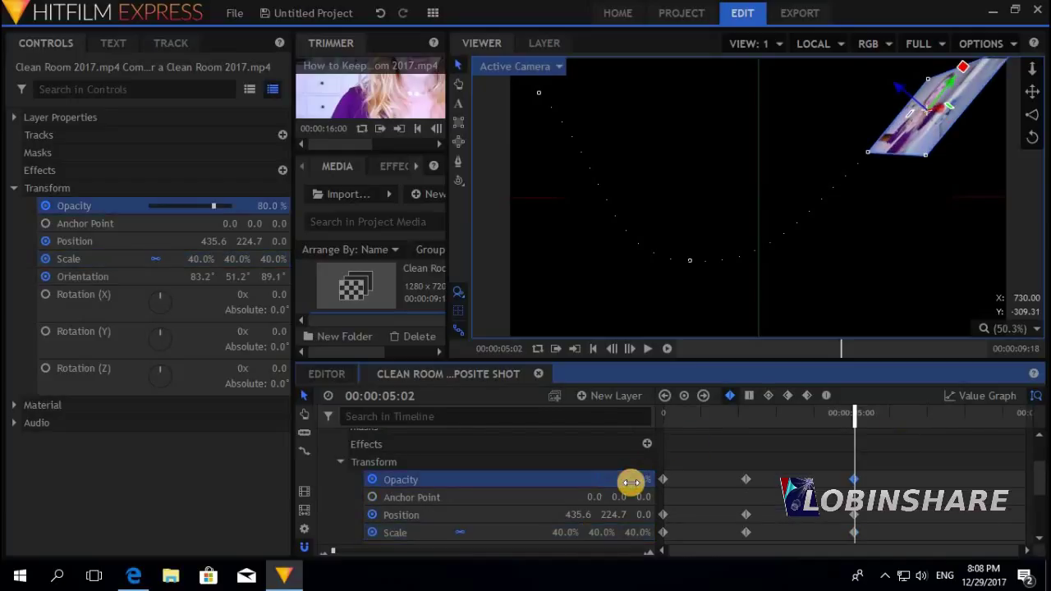
Marquee-select the new keyframes and drag them later in the timeline.
mouse_move(1041, 491)
left_mouse_down()
mouse_move(1041, 502)
mouse_move(1041, 493)
left_mouse_up()
left_click_drag(885, 532, 856, 465)
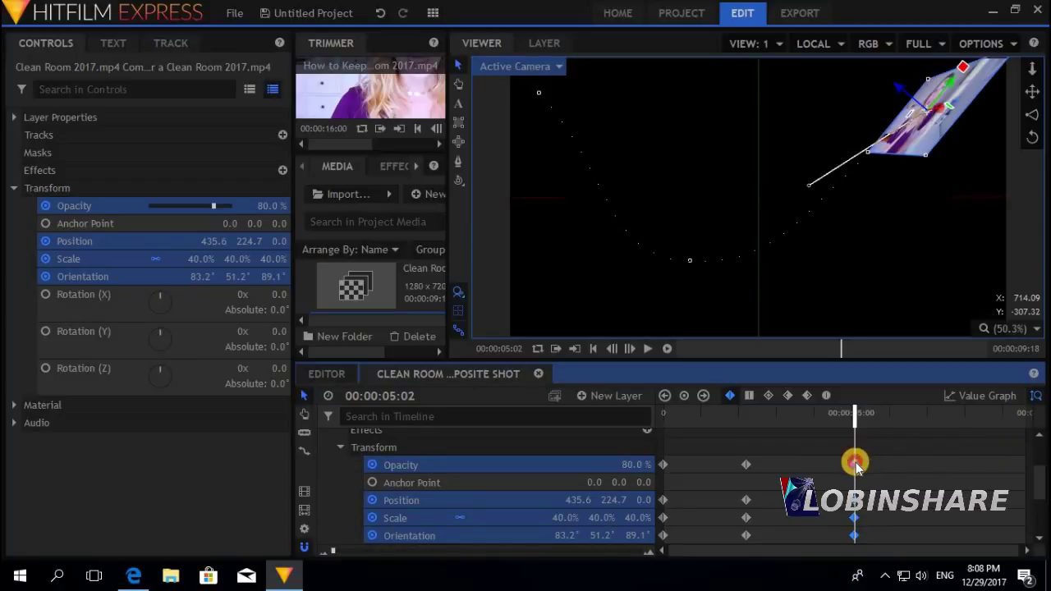
left_click_drag(855, 465, 904, 482)
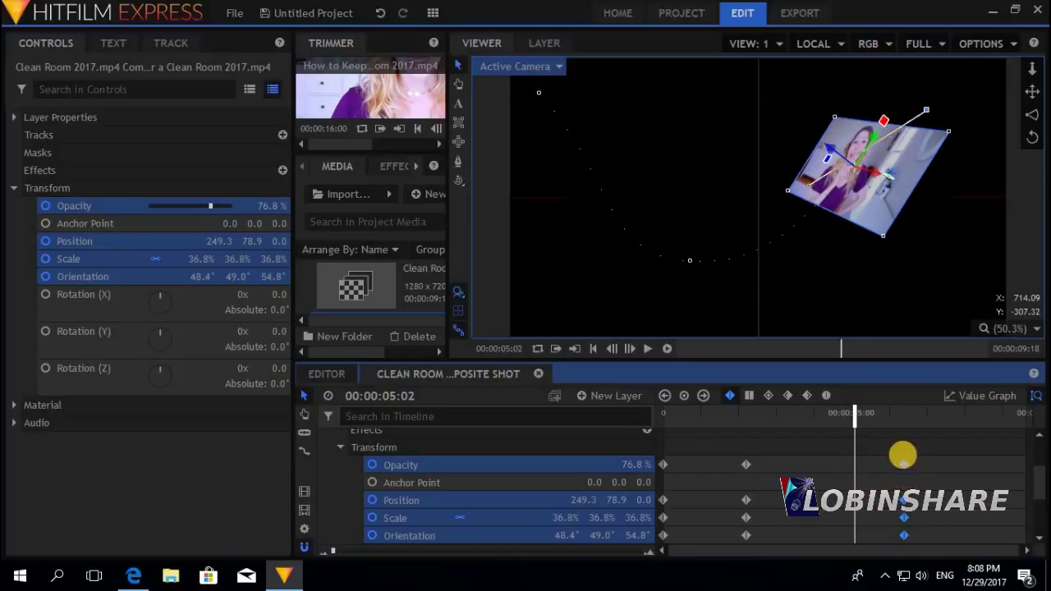
left_click(944, 412)
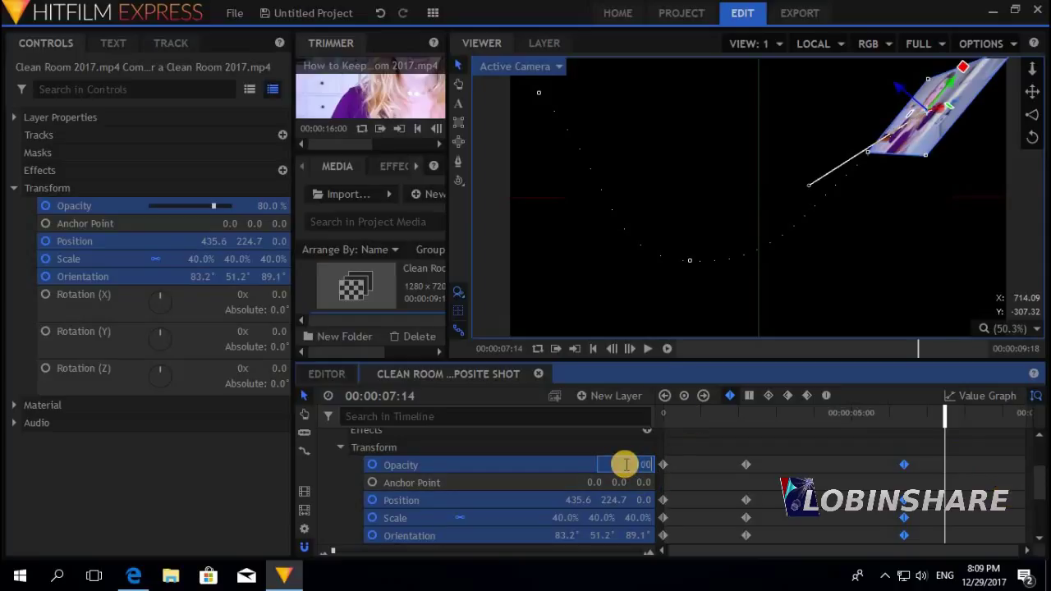
At 00:00:07:14, set opacity 100, Position 0, 0, Scale 100%, and Orientation 0, 0, 0.
key("Return")
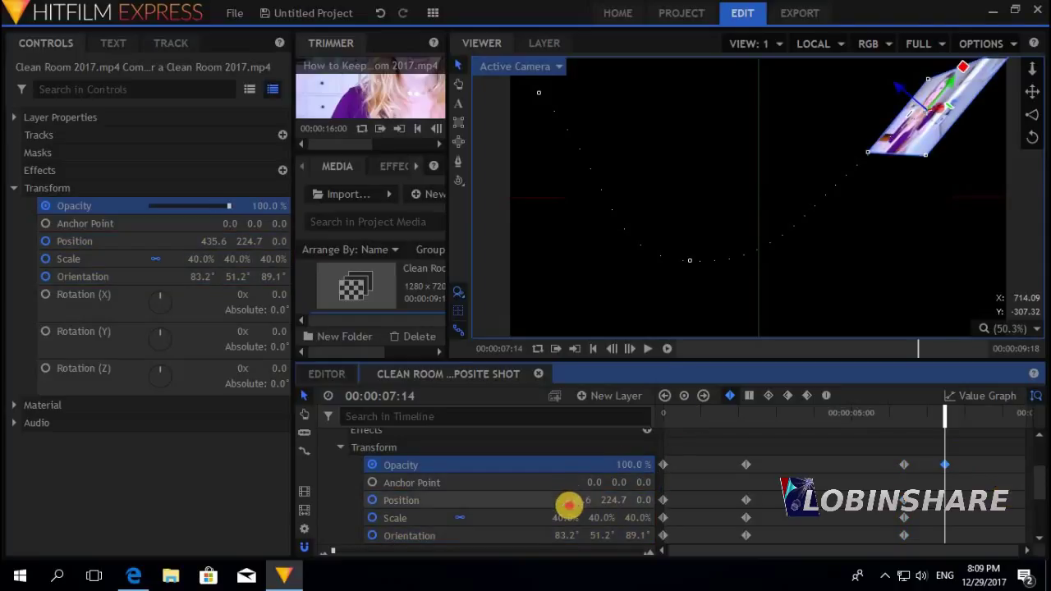
key("Return")
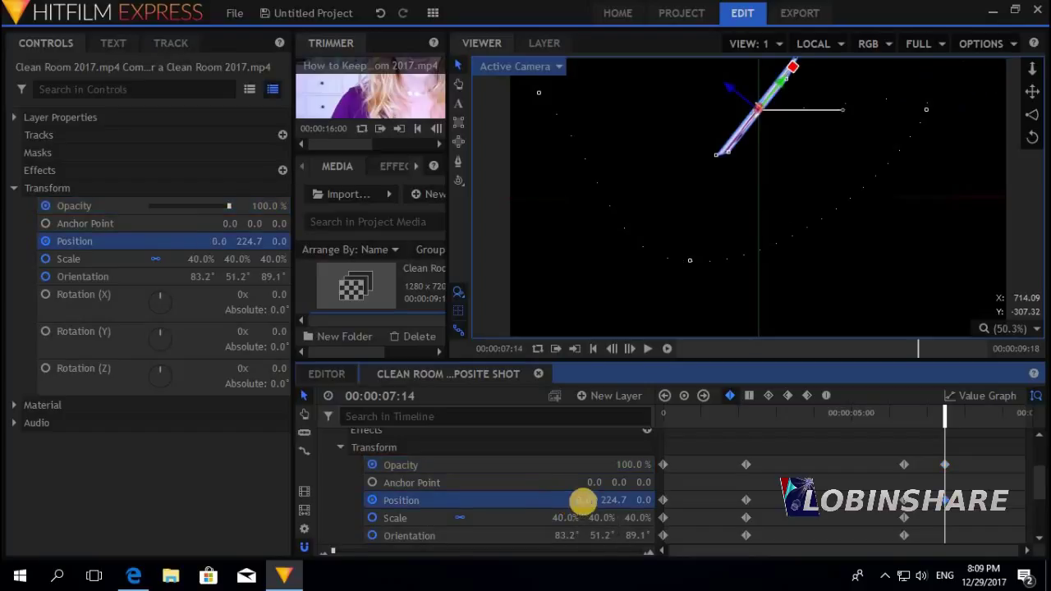
type("0")
key("Return")
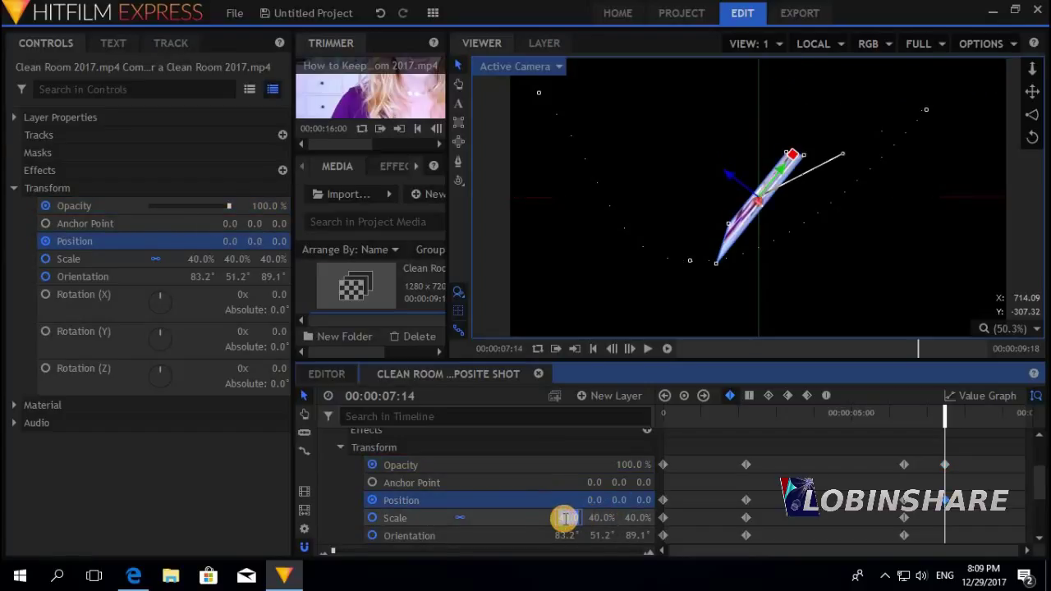
type("100")
key("Return")
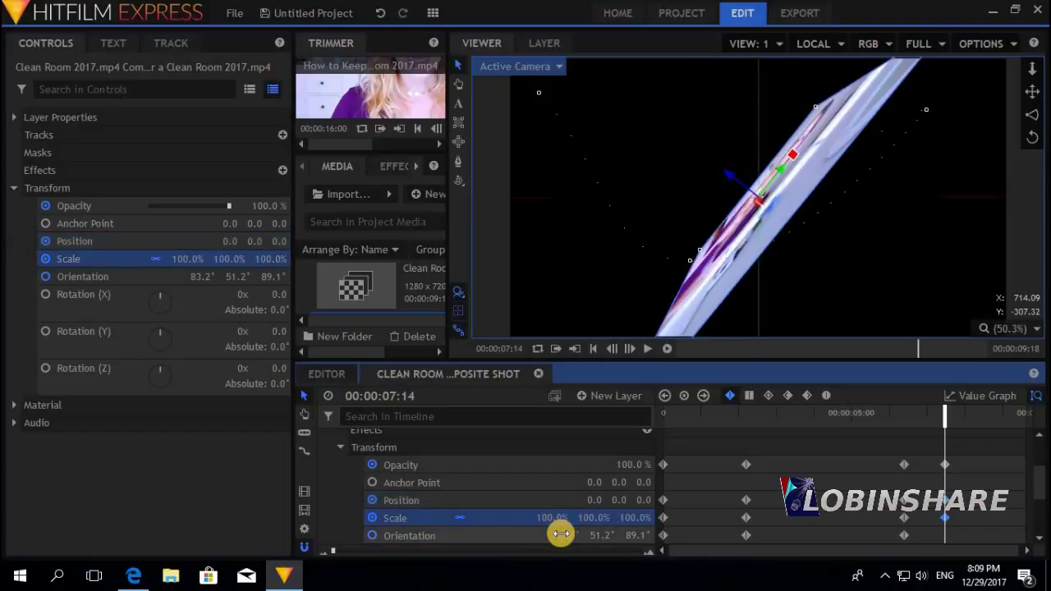
key("Return")
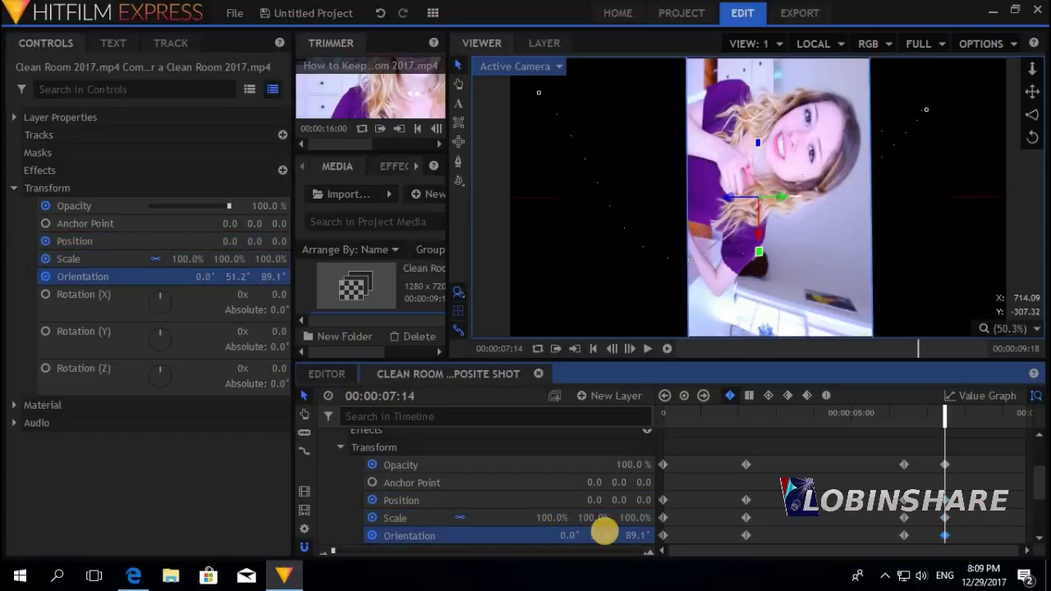
type("0")
key("Return")
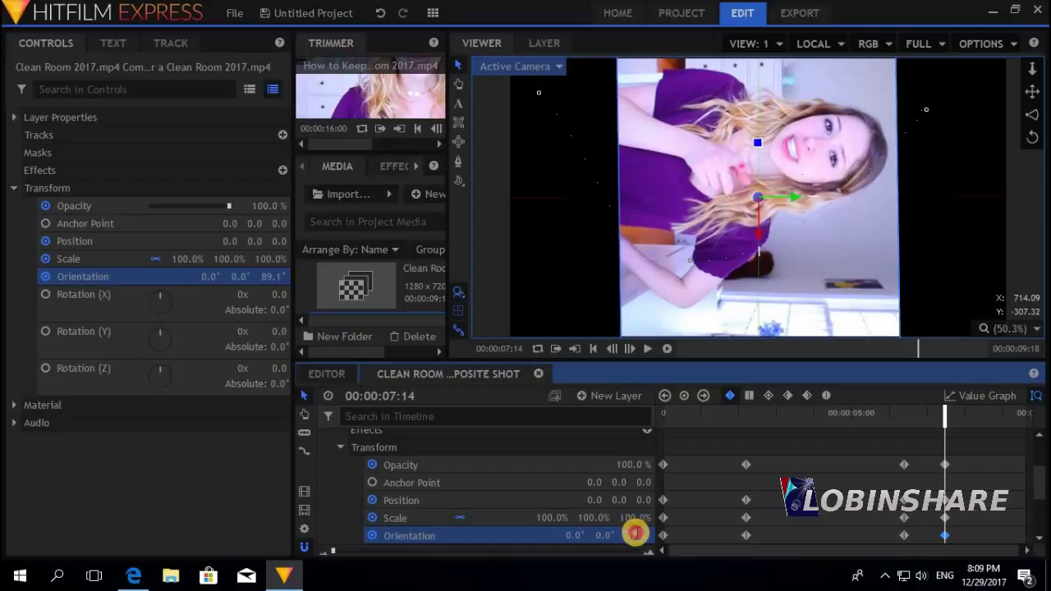
type("0")
key("Return")
Copy the final-pose keyframes and paste them at 00:00:09:17.
left_click_drag(932, 470, 967, 525)
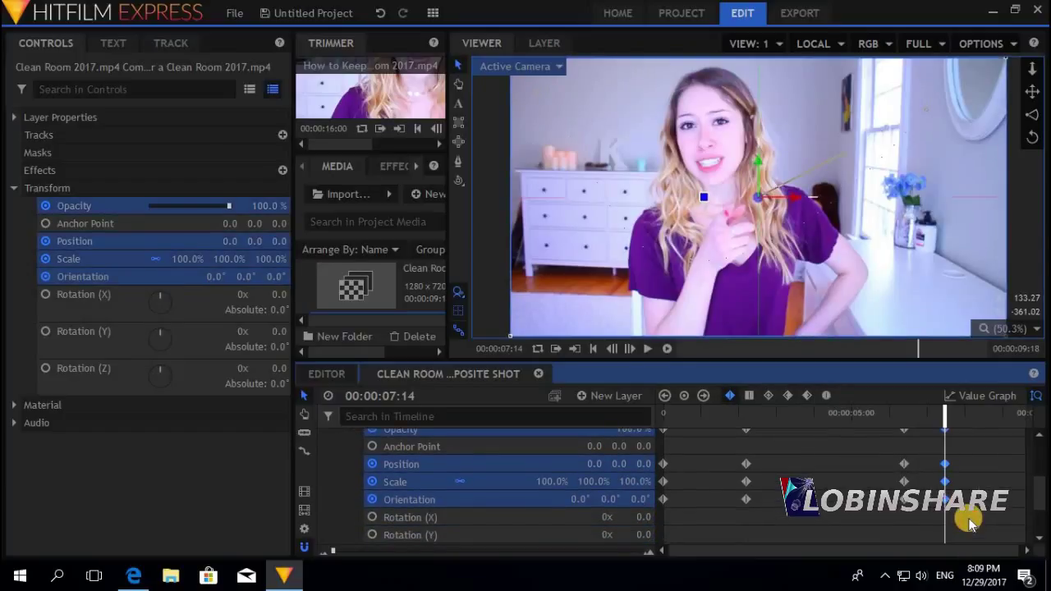
right_click(944, 464)
left_click(918, 350)
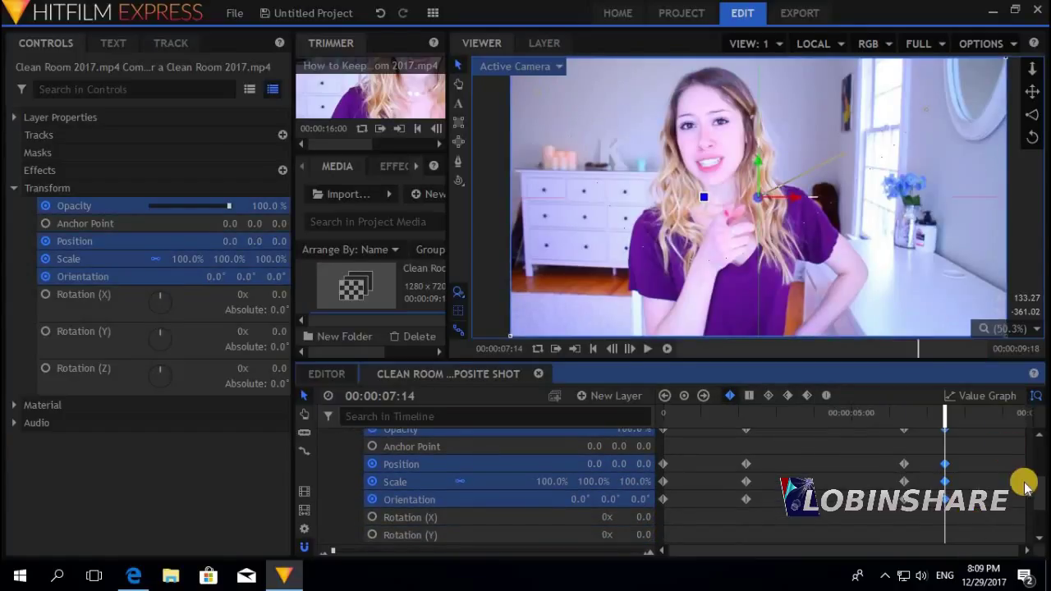
mouse_move(1041, 491)
left_mouse_down()
mouse_move(1037, 454)
mouse_move(1043, 472)
left_mouse_up()
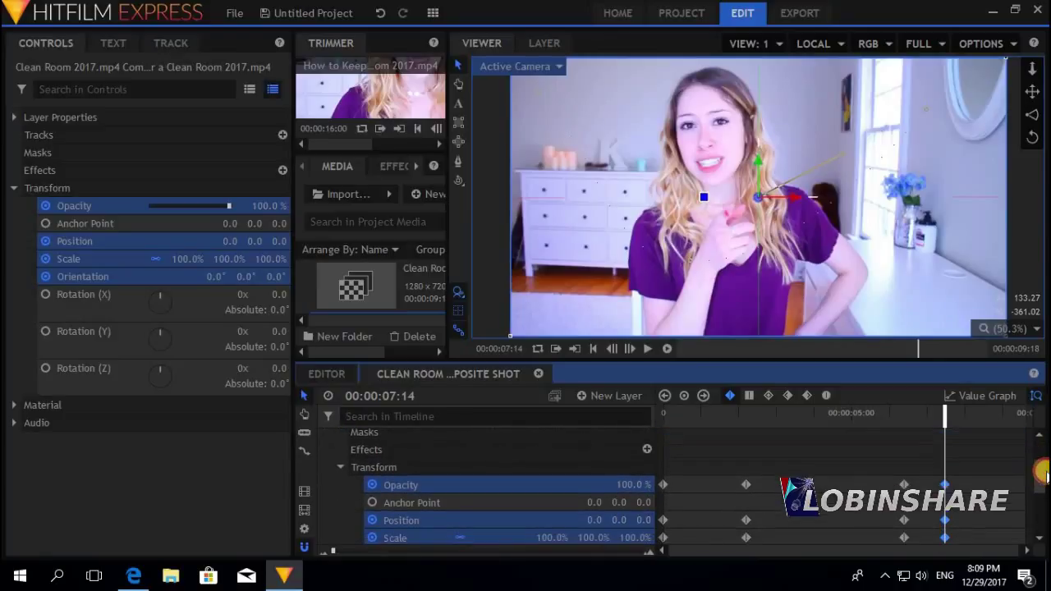
left_click(1023, 419)
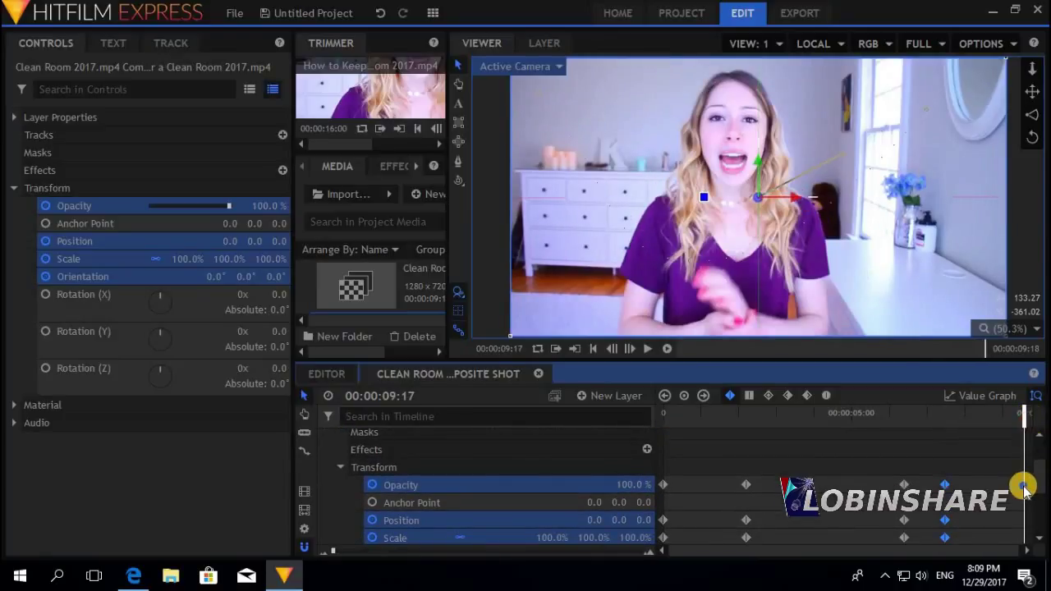
right_click(1023, 488)
left_click(995, 514)
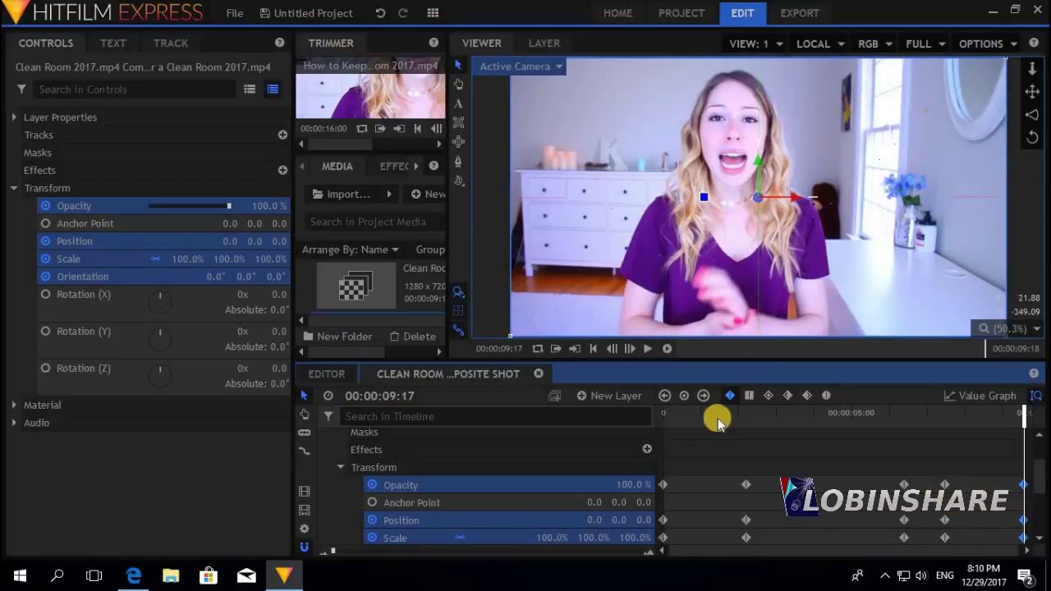
left_click_drag(671, 416, 662, 416)
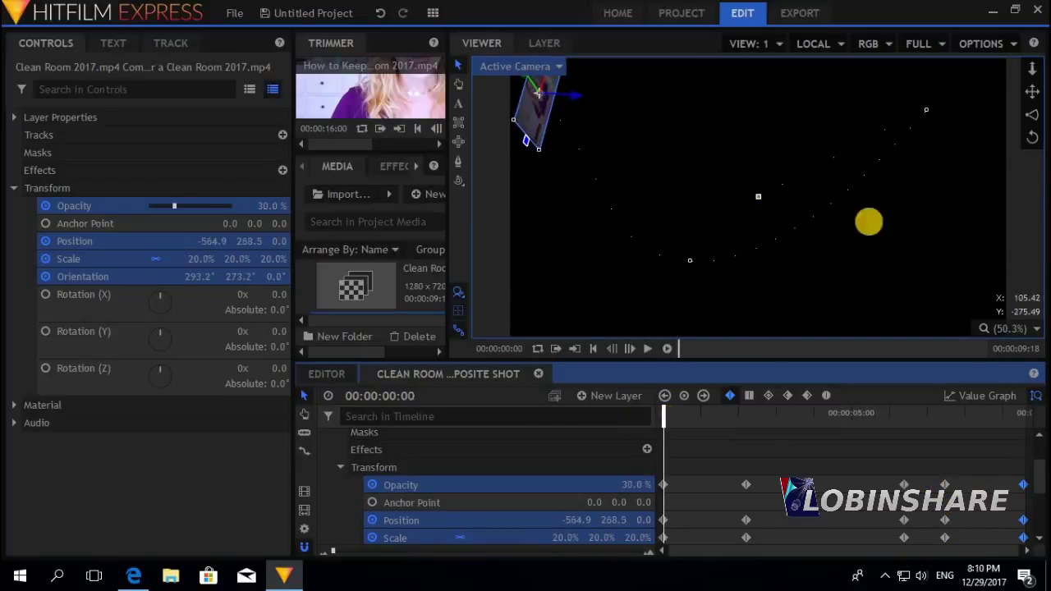
Play back the composite to watch the copy fly from the top-left and fill the frame.
left_click(647, 350)
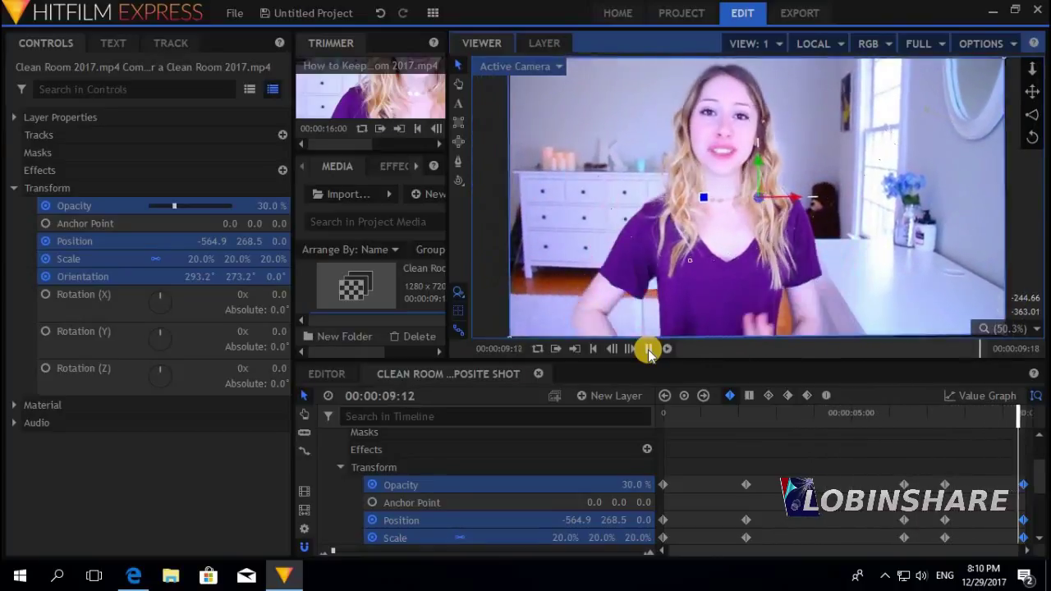
left_click_drag(1032, 481, 1032, 441)
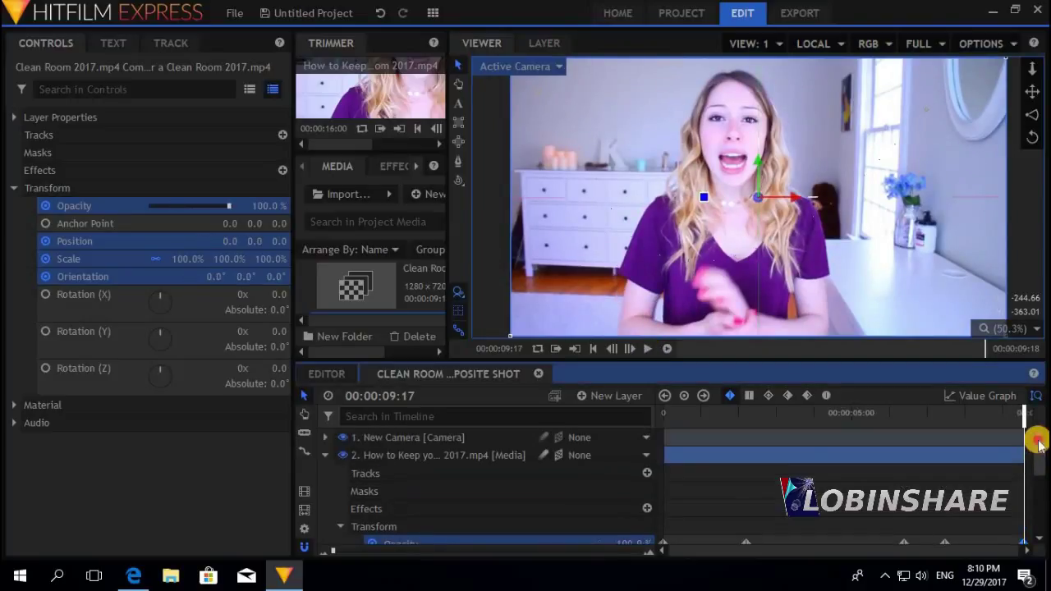
left_click(323, 456)
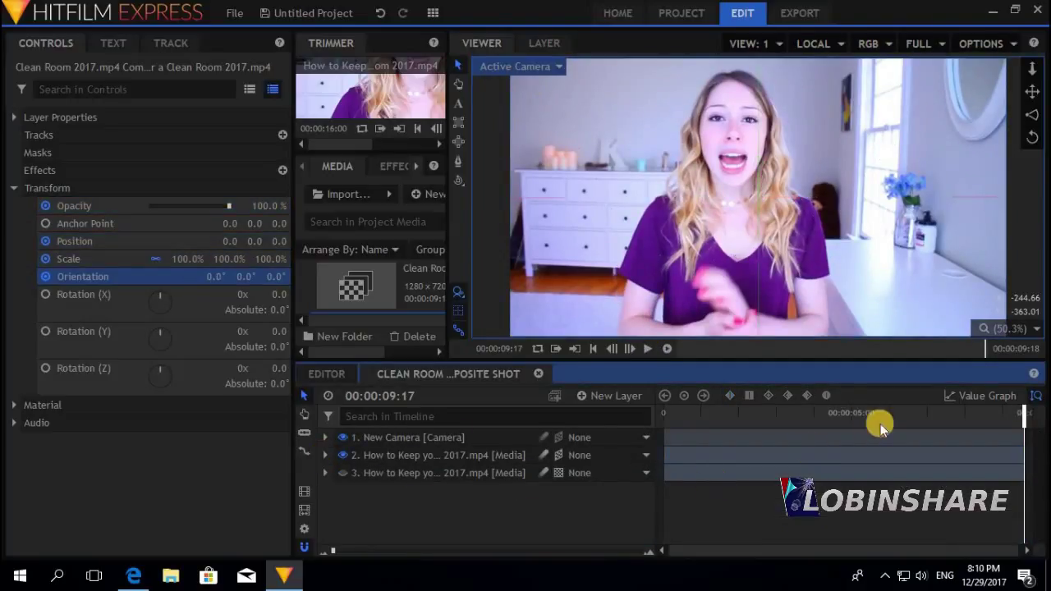
left_click_drag(669, 422, 664, 422)
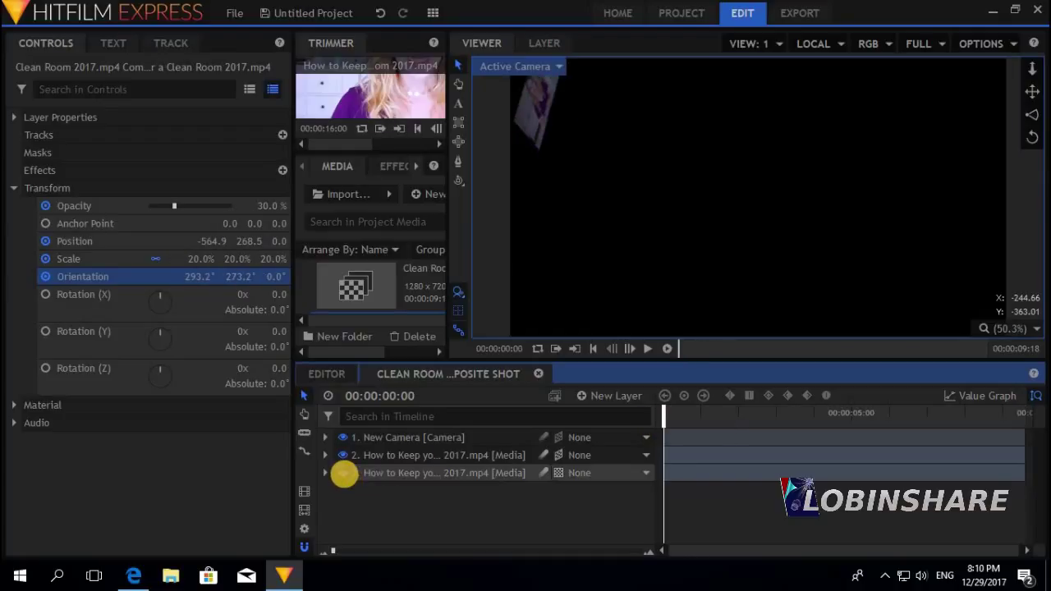
left_click(343, 473)
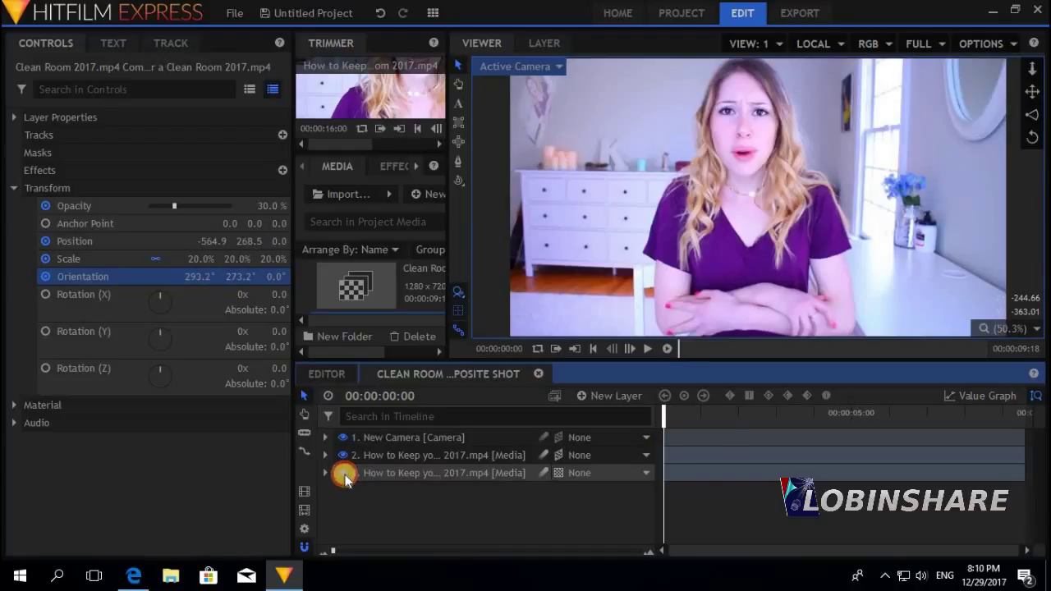
left_click(646, 349)
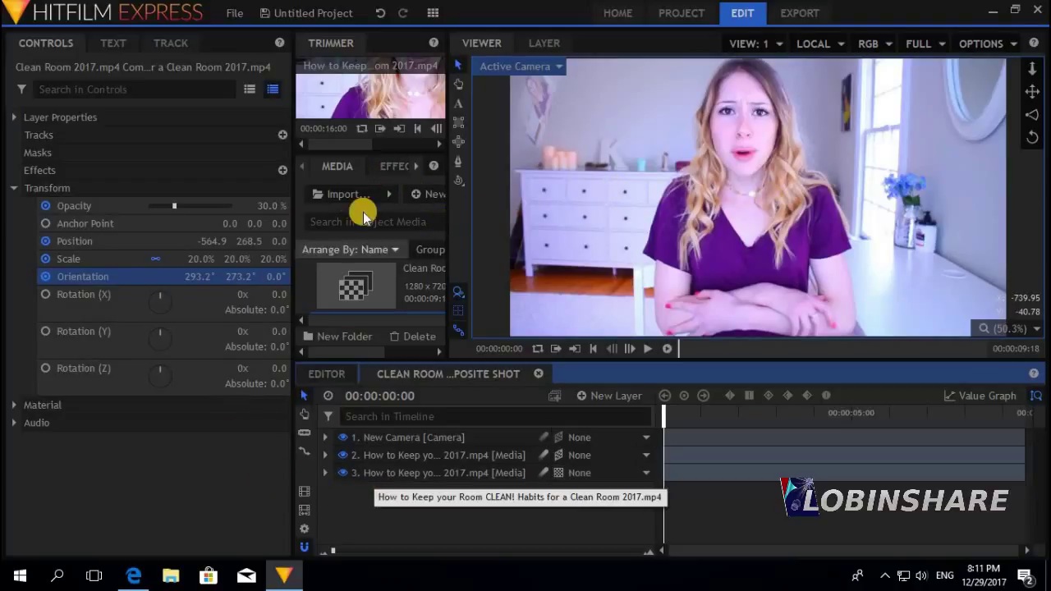
Apply Color Grading > Day For Night to the layer 3 clip and play back the darkened result.
left_click(386, 169)
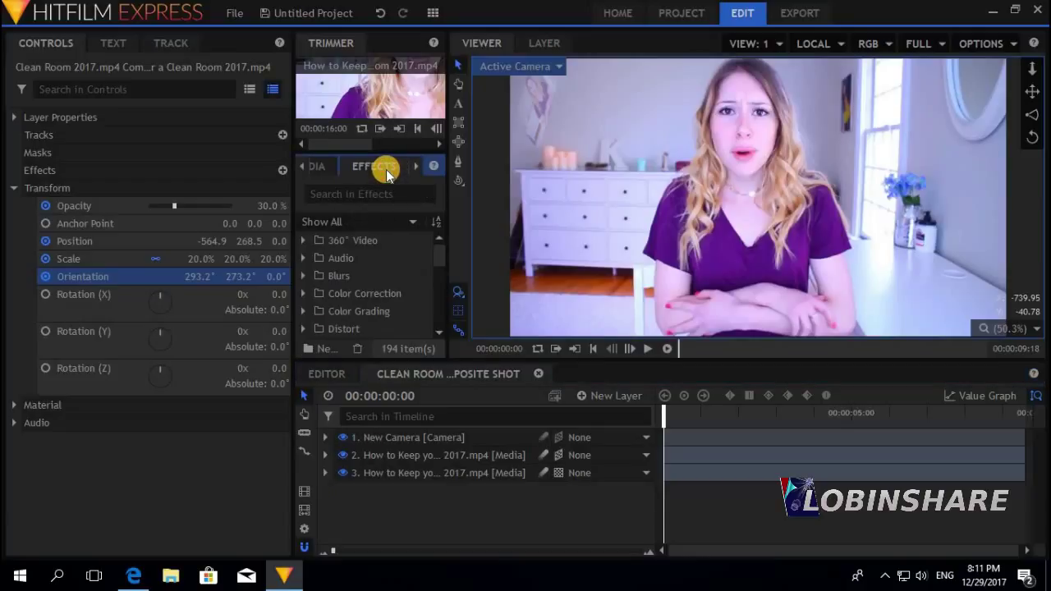
left_click(348, 318)
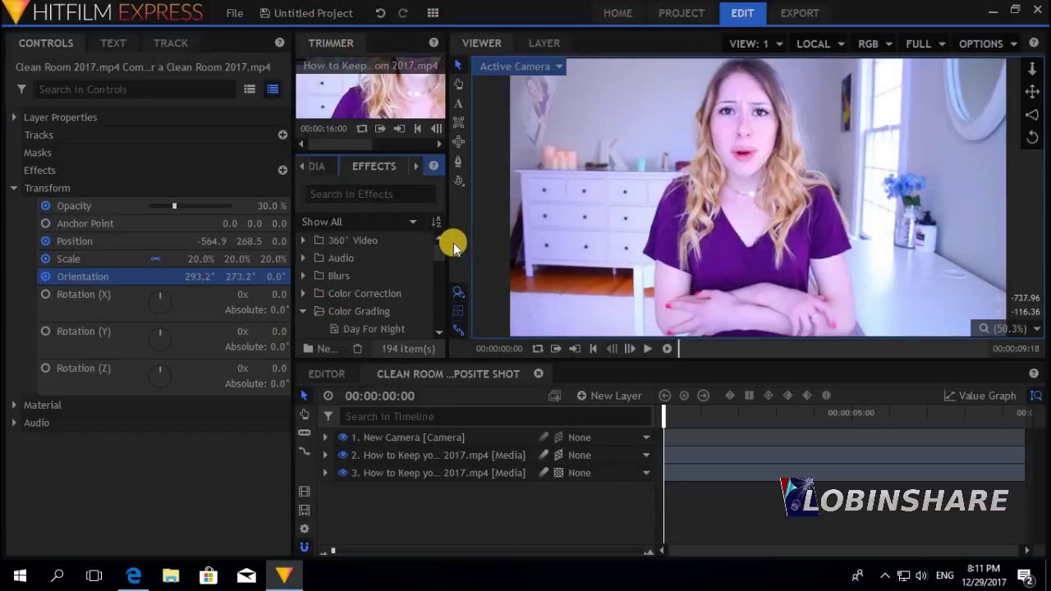
left_click(398, 326)
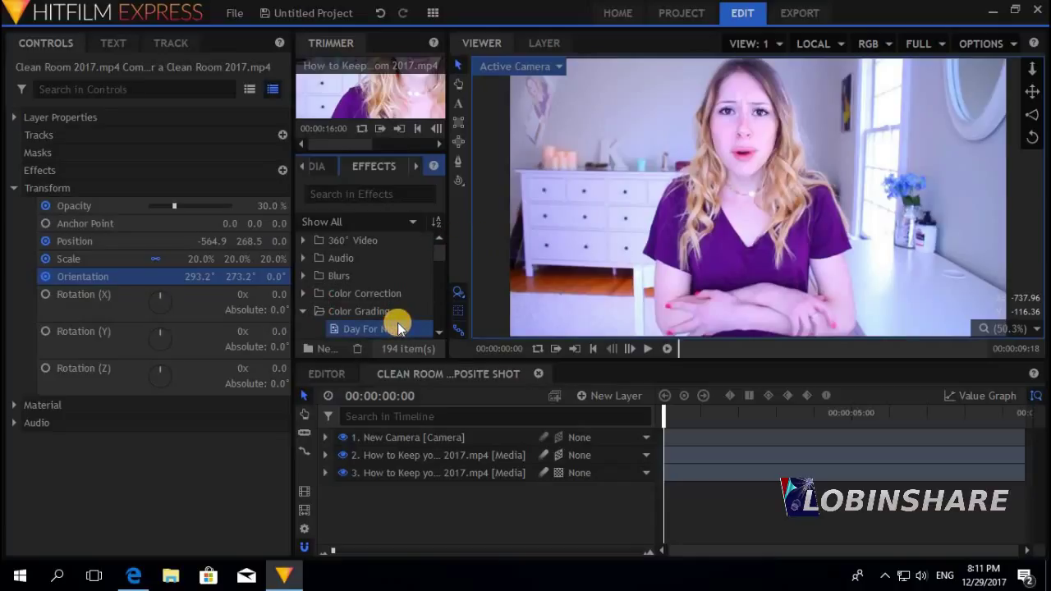
left_click(397, 326)
left_click_drag(397, 326, 384, 479)
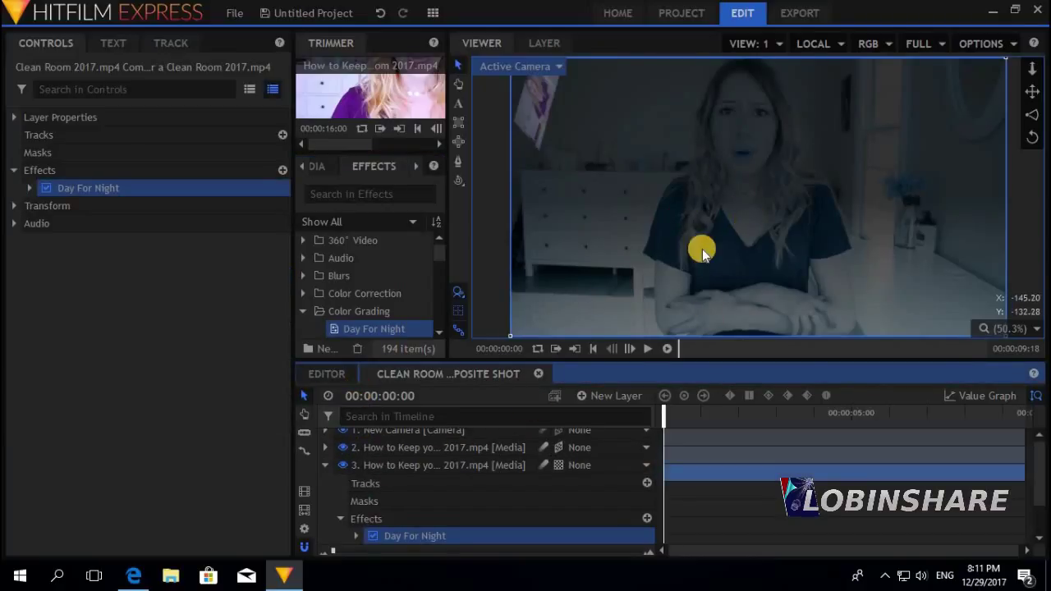
left_click(647, 348)
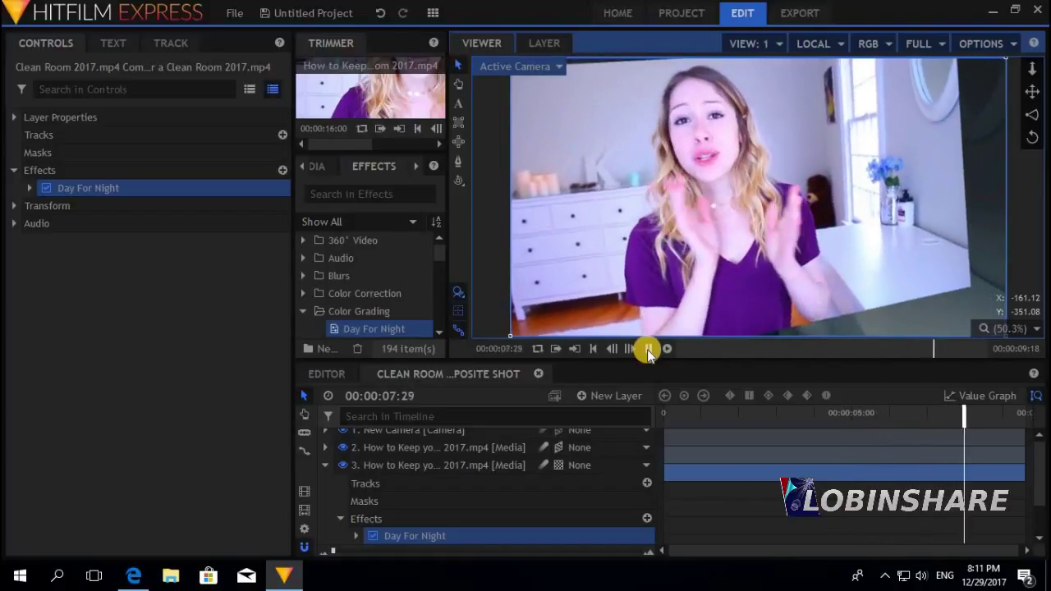
left_click(646, 349)
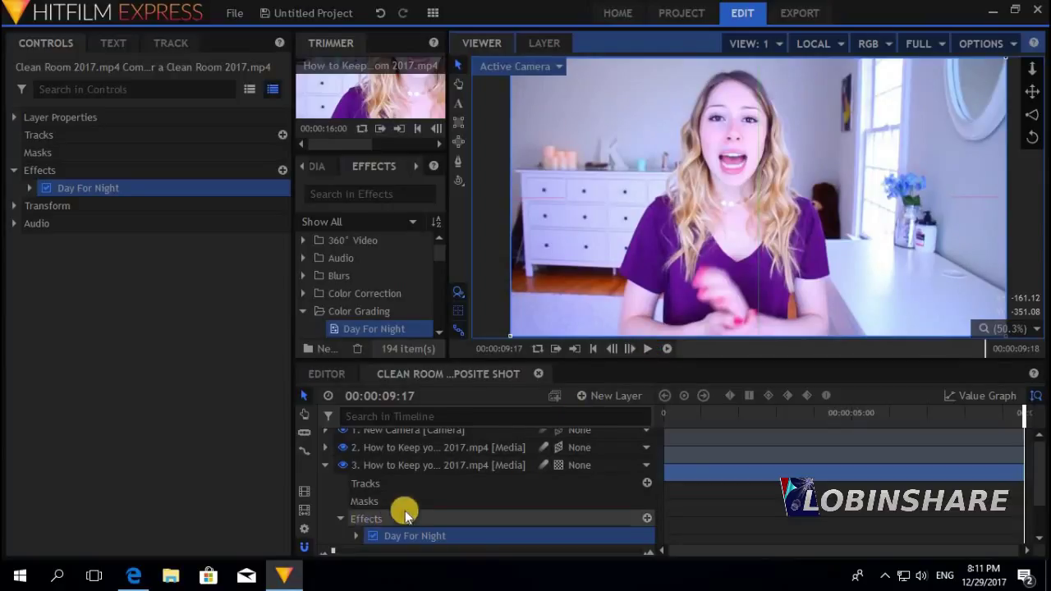
Send the composite shot to the export queue and remove the oldest queued task.
left_click(303, 497)
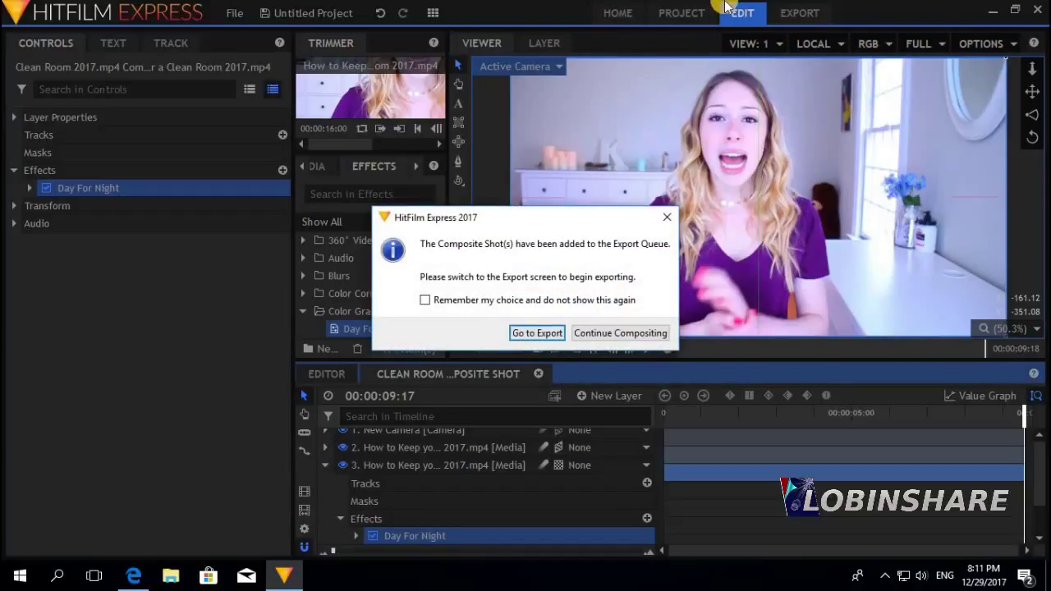
left_click(523, 337)
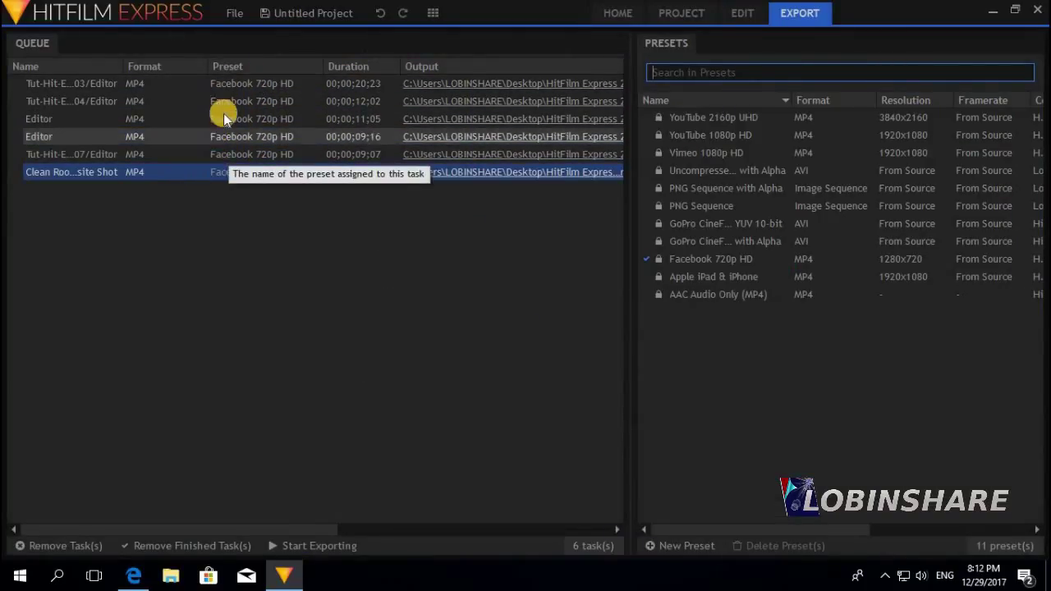
right_click(238, 83)
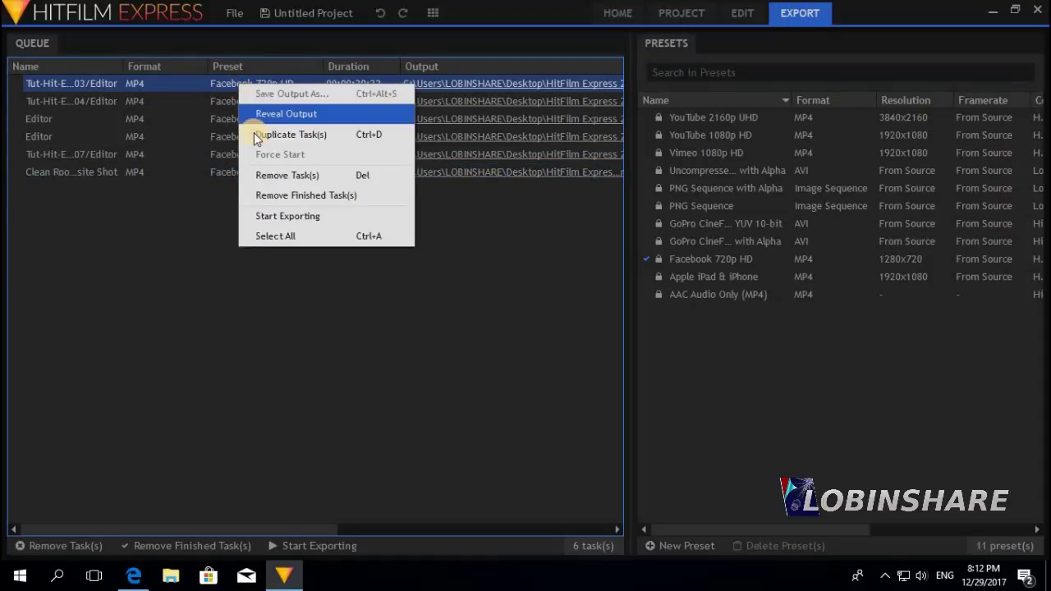
left_click(317, 175)
Remove the remaining old export tasks, including the Editor task, leaving only the composite.
right_click(252, 87)
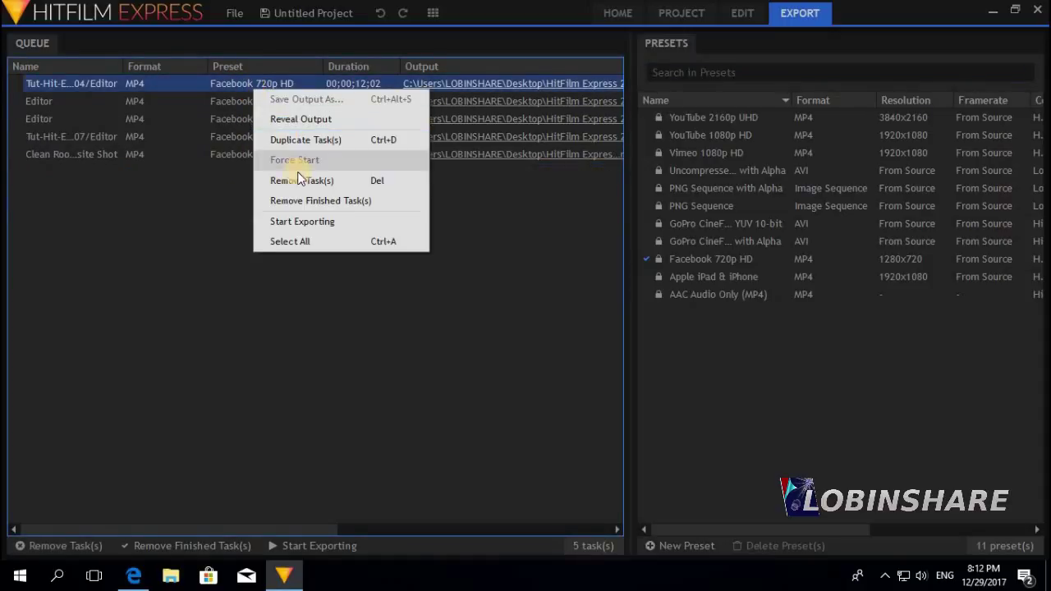
left_click(300, 179)
left_click(272, 86)
right_click(272, 85)
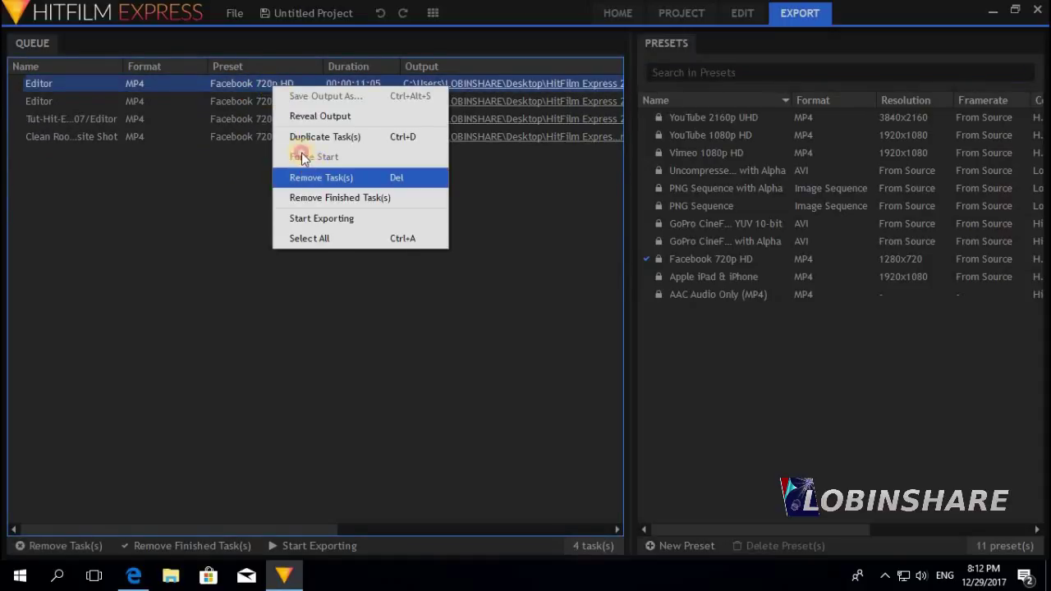
left_click(305, 176)
right_click(269, 78)
left_click(308, 167)
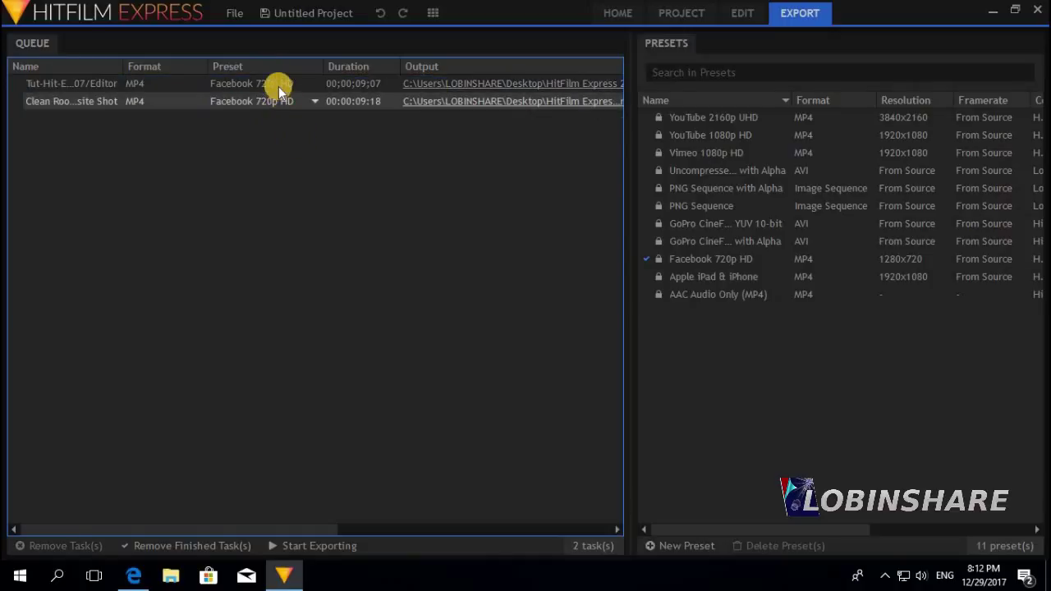
right_click(279, 87)
left_click(332, 177)
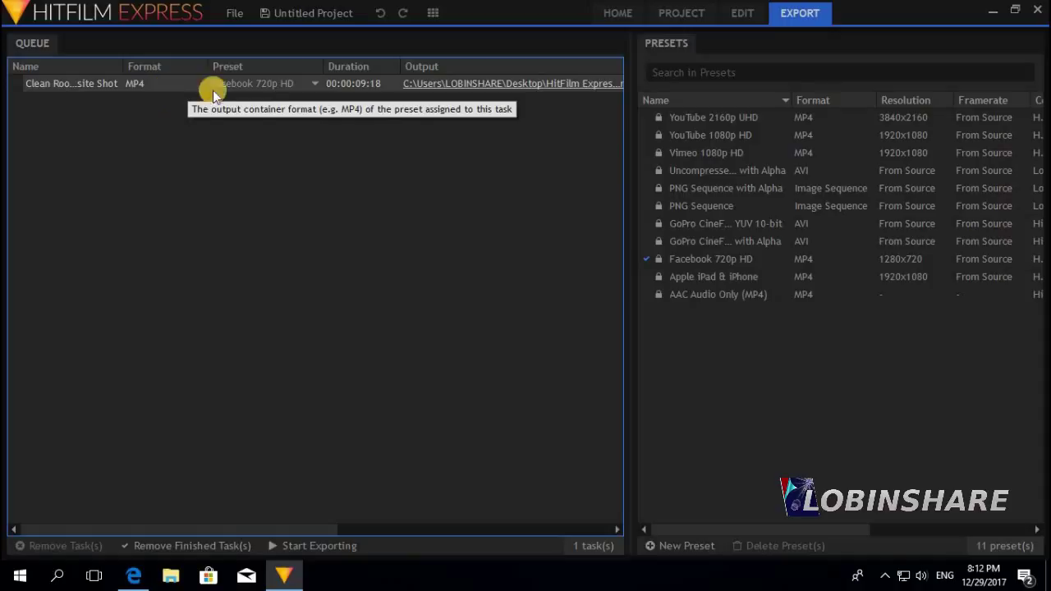
Keep the Facebook 720p HD preset, name the output 'Tutorial ENG 08', and start exporting.
left_click(307, 87)
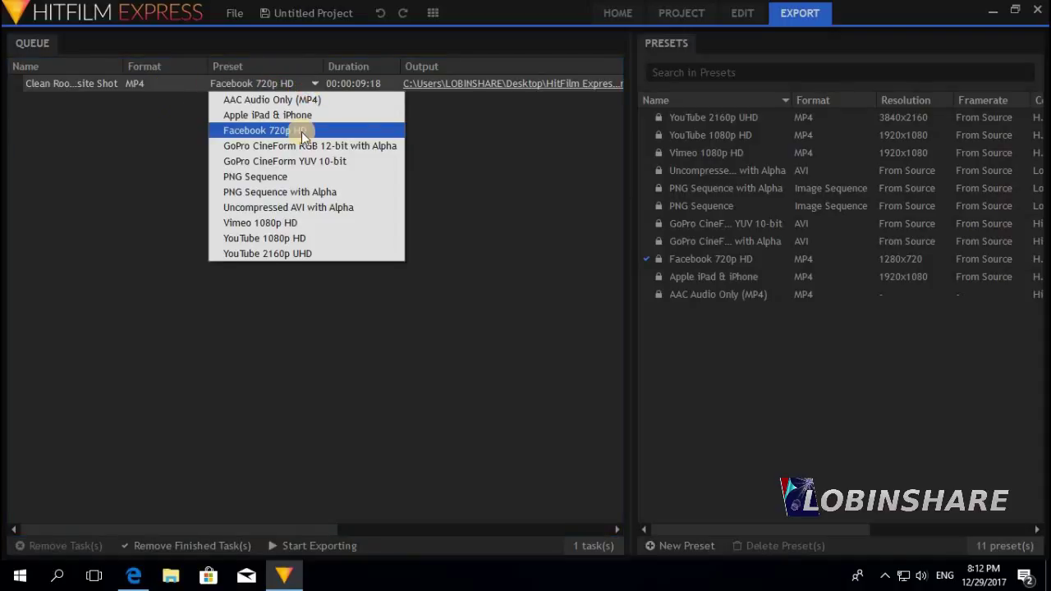
left_click(302, 131)
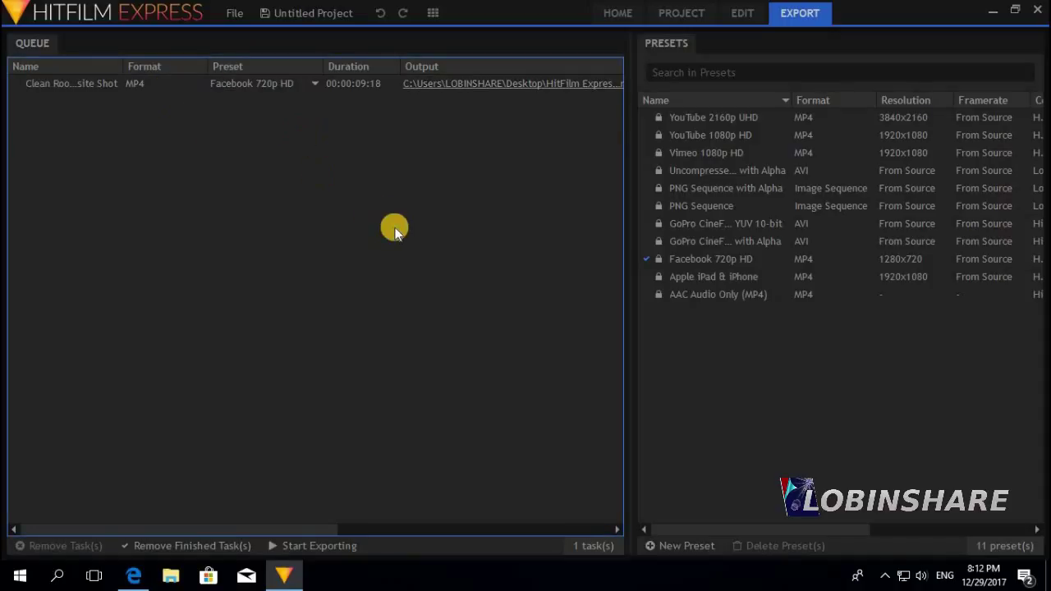
left_click(480, 89)
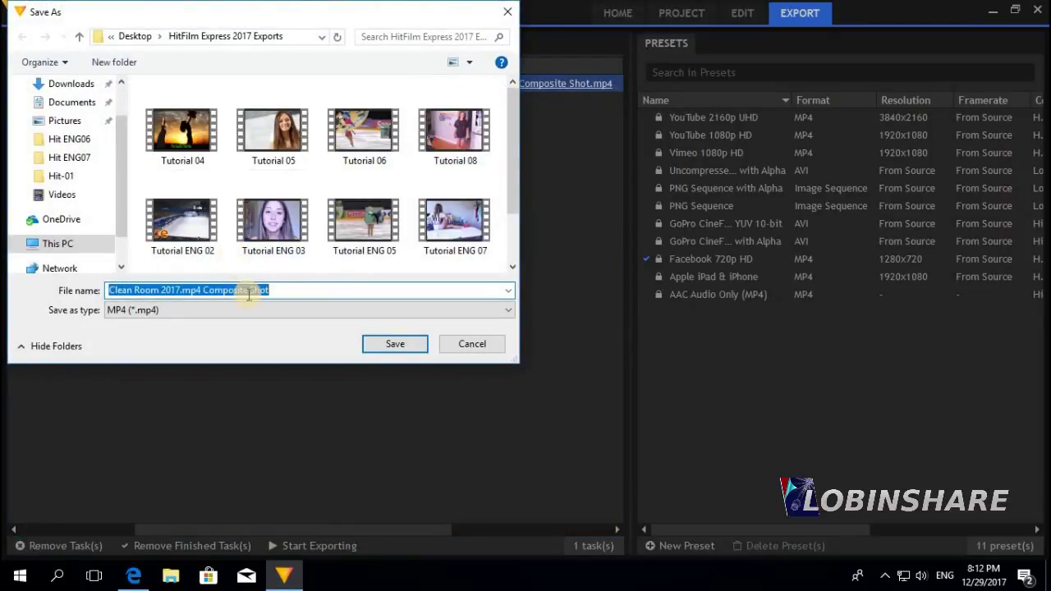
type("Tutorial ENG 08")
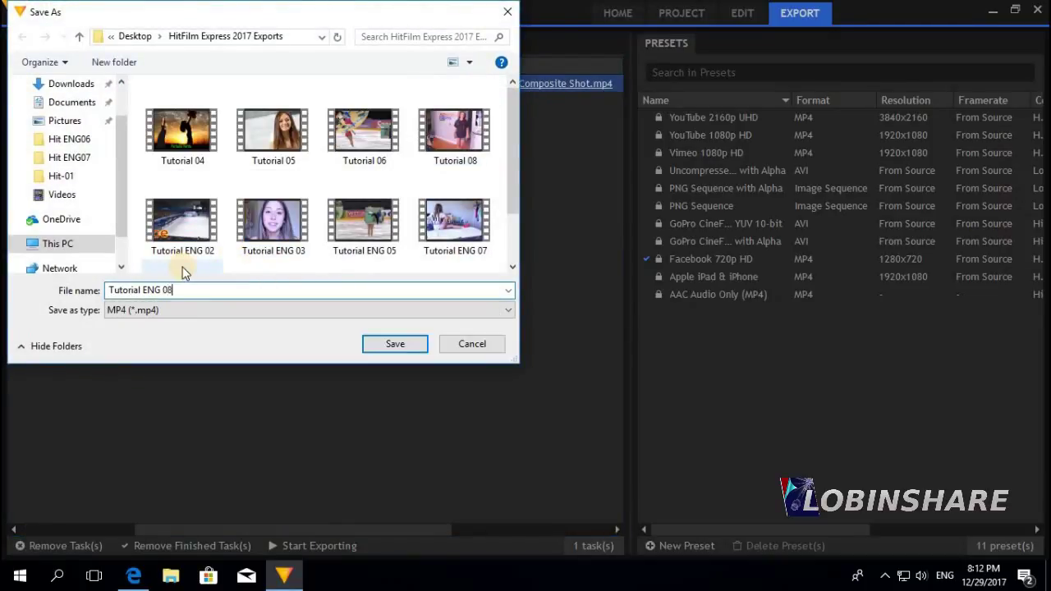
left_click(376, 344)
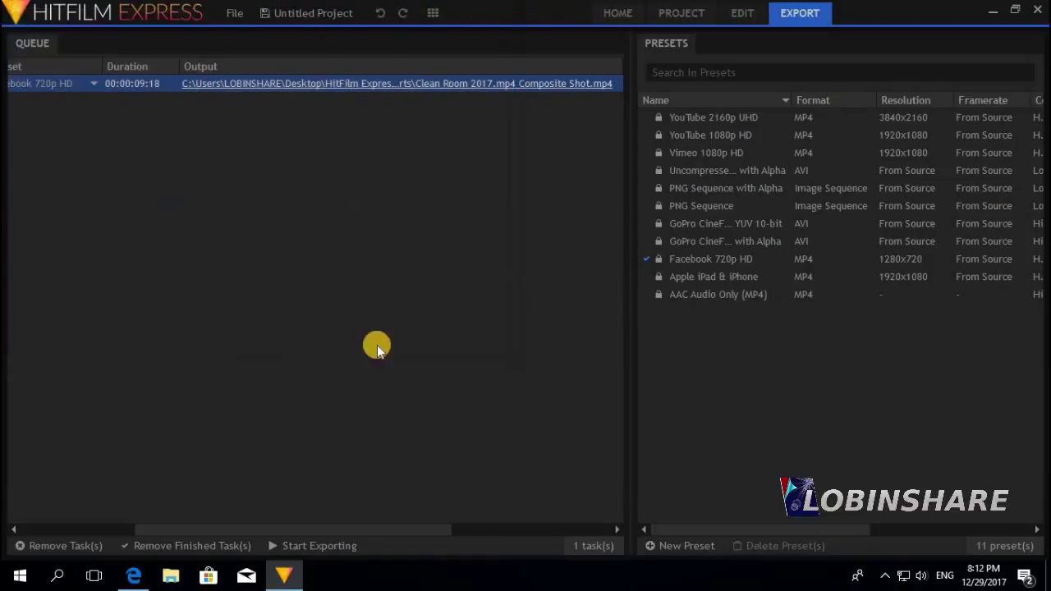
left_click(323, 545)
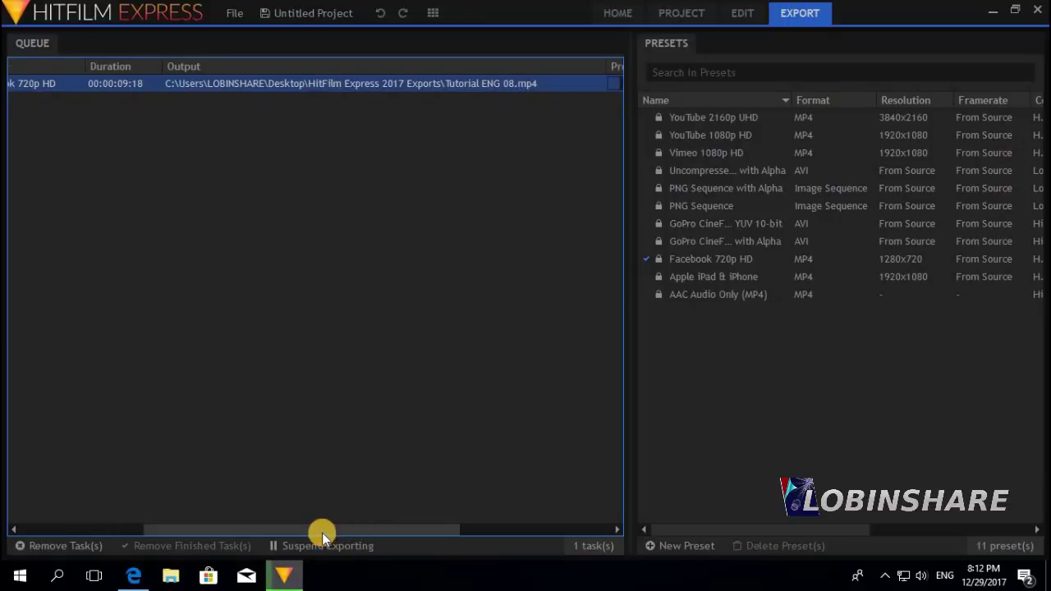
left_click_drag(328, 531, 475, 533)
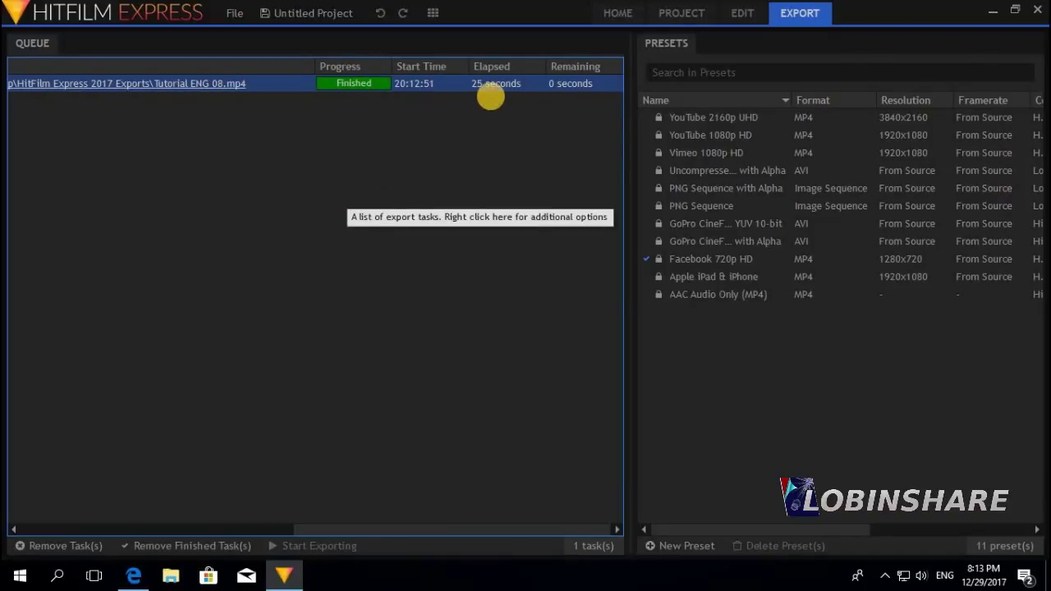
Open the HitFilm Express 2017 Exports folder and play Tutorial ENG 08.mp4.
left_click(1041, 576)
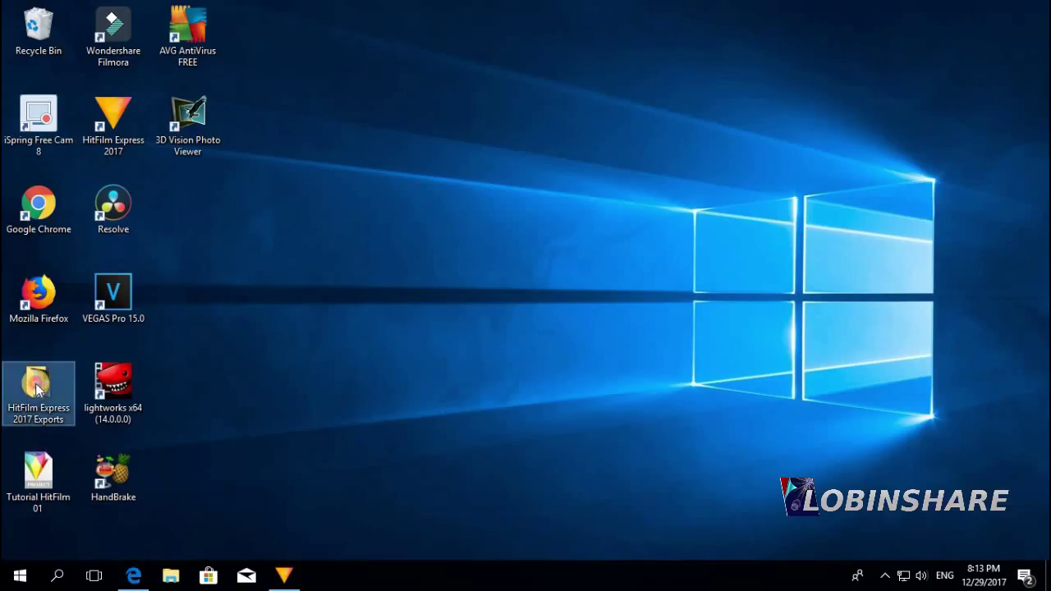
double_click(36, 389)
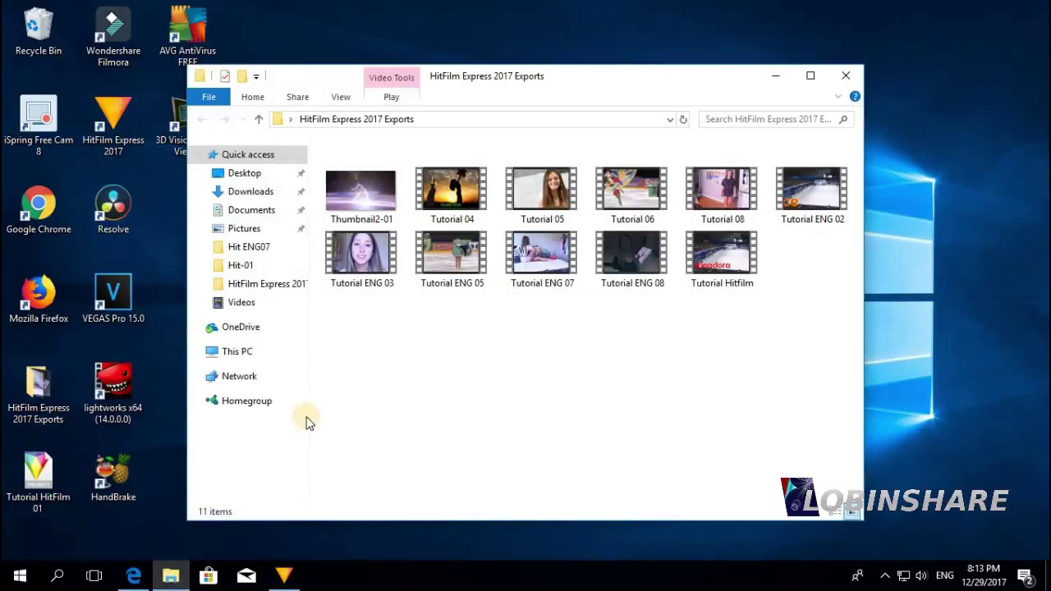
double_click(635, 255)
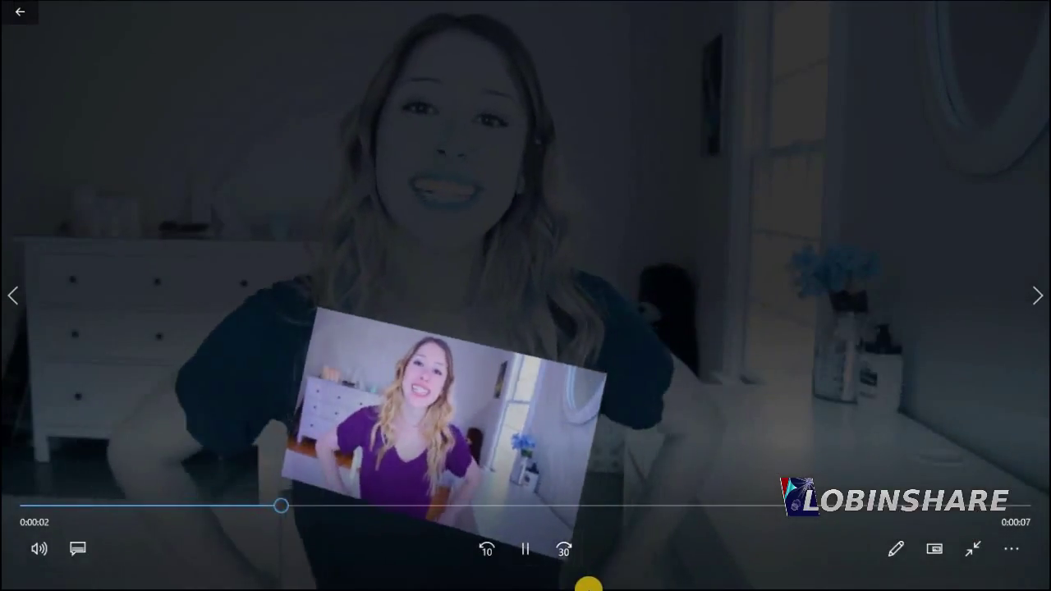
Play the exported Tutorial ENG 08 in Movies & TV through to 0:00:09 to review the composite.
mouse_move(586, 584)
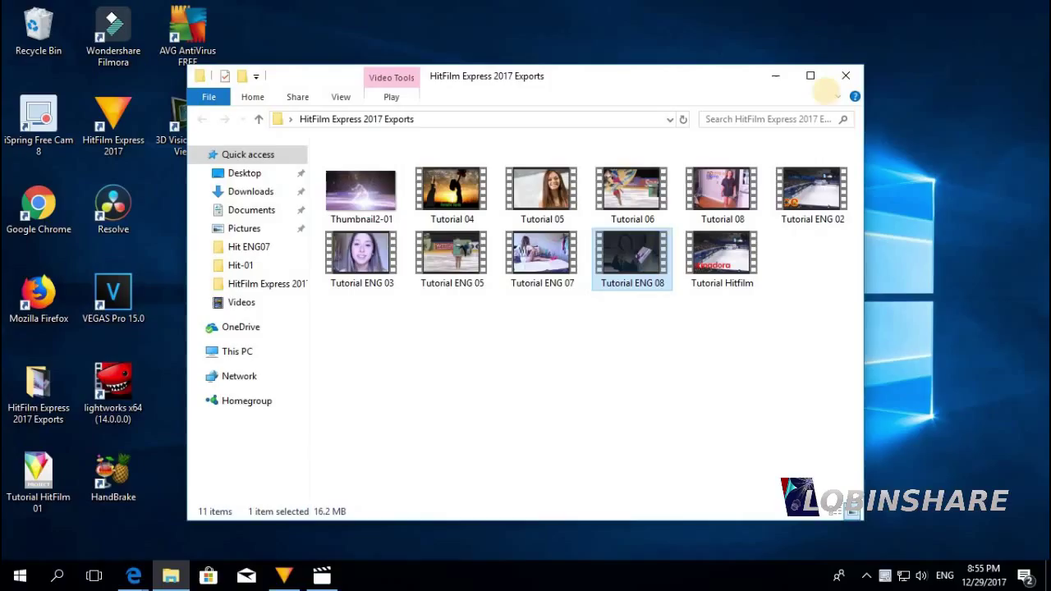
Close the video player and return to the YouTube masking tutorial page in Edge.
left_click(840, 84)
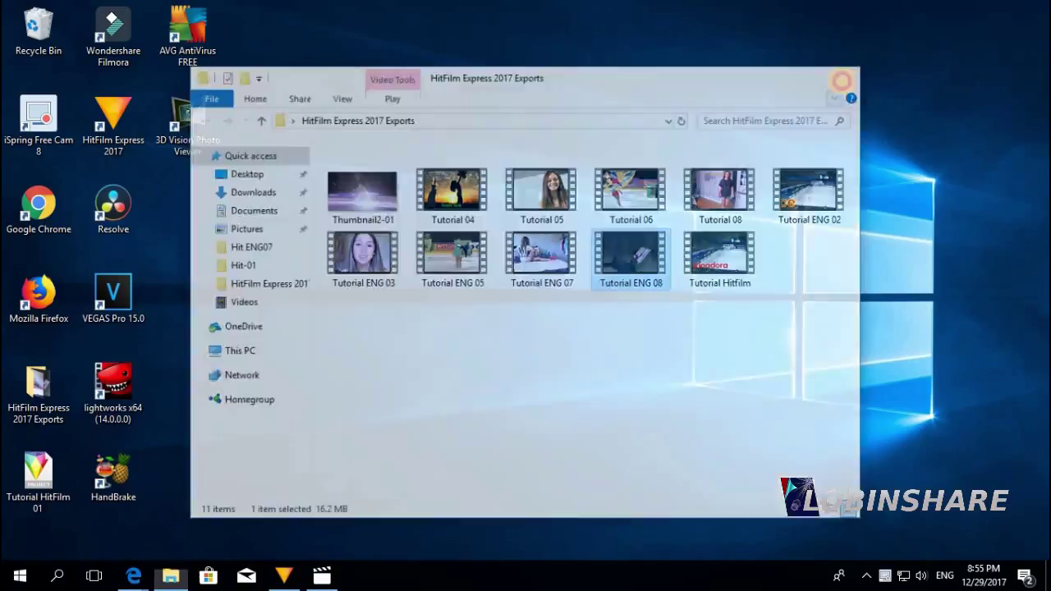
mouse_move(134, 573)
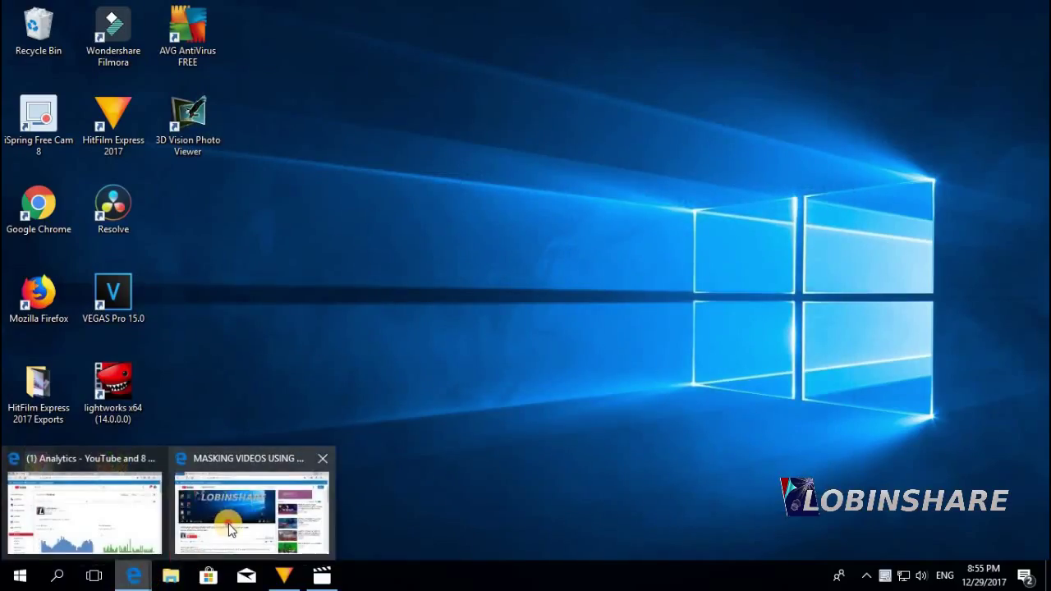
left_click(227, 525)
Open the Full HitFilm Tutorial Playlist link from the video description.
scroll(361, 406, "down", 1)
scroll(359, 411, "down", 1)
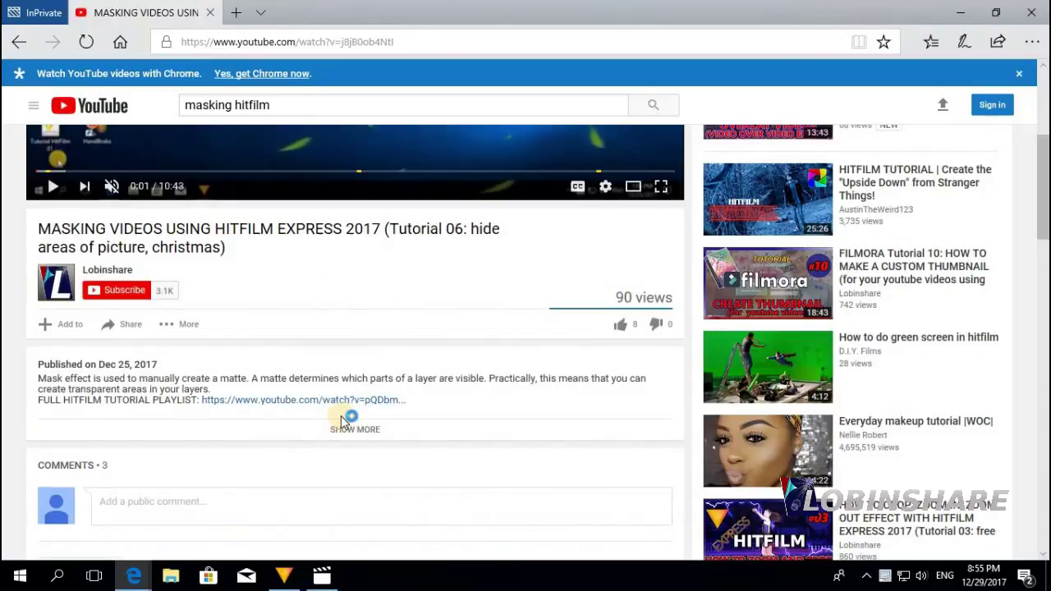
left_click(254, 405)
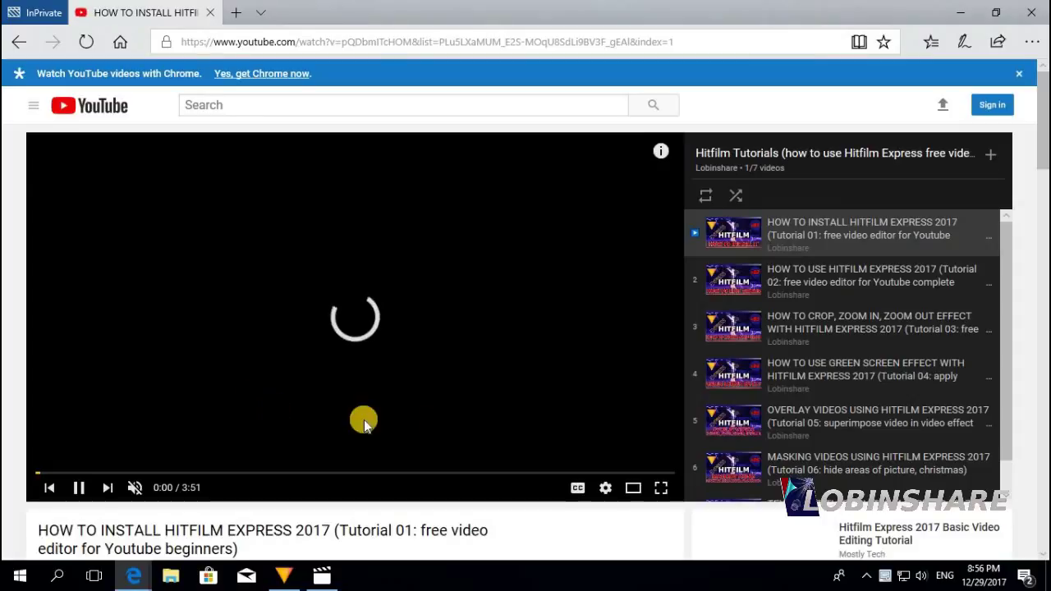